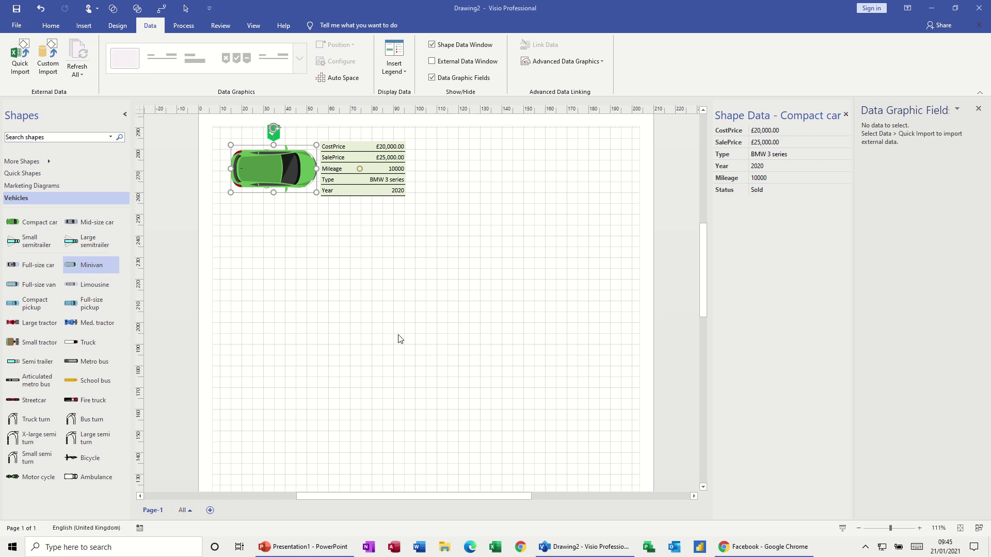
Set the compact car's Status to On offer and check its status icon.
{"action": "left_click", "coordinate": [307, 249]}
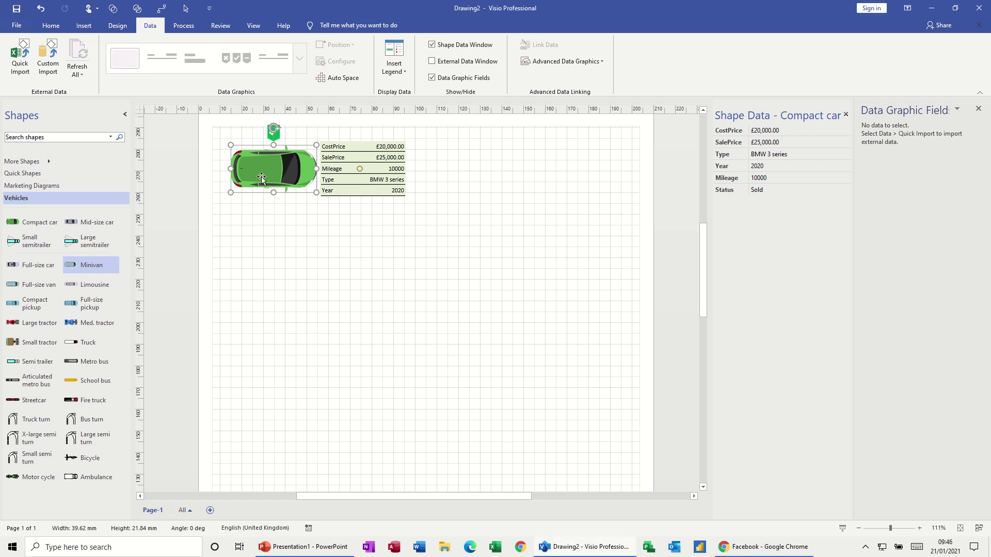
{"action": "left_click", "coordinate": [439, 212]}
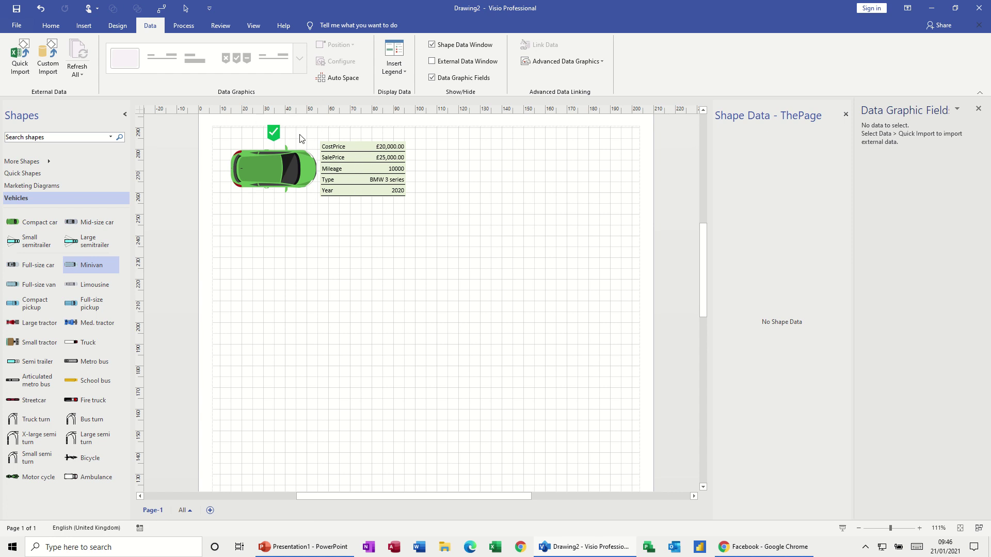
{"action": "left_click", "coordinate": [273, 174]}
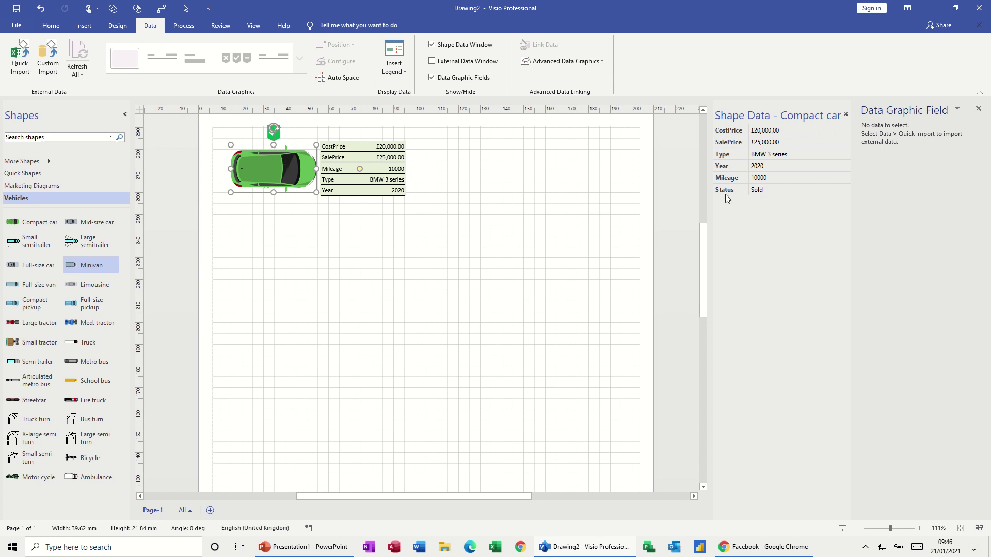
{"action": "left_click", "coordinate": [766, 191]}
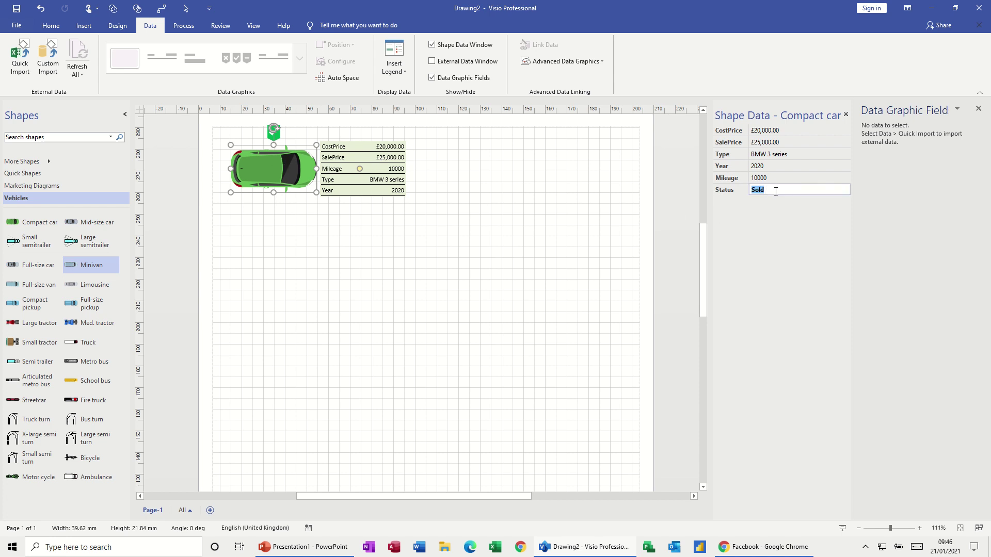
{"action": "type", "text": "On offer"}
{"action": "left_click", "coordinate": [797, 177]}
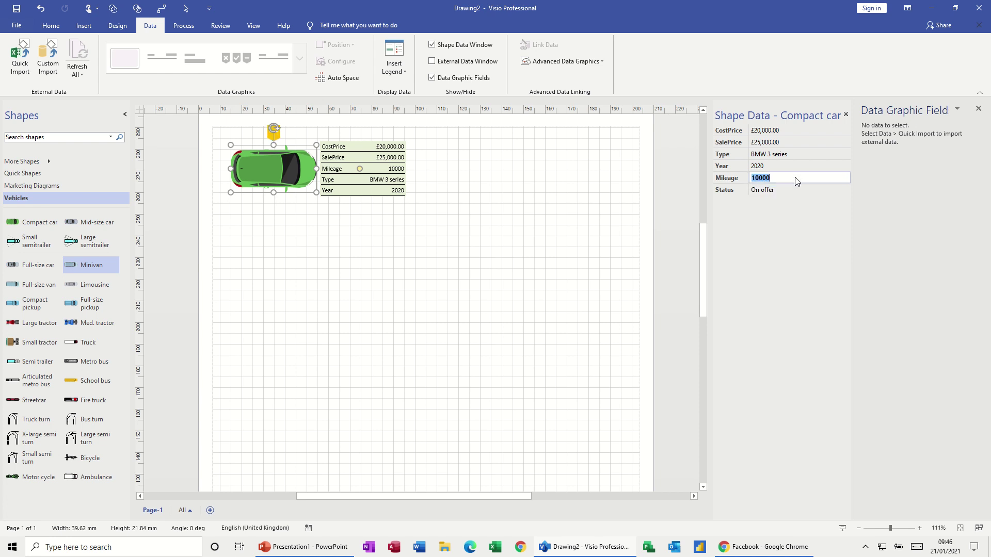
{"action": "left_click", "coordinate": [297, 266]}
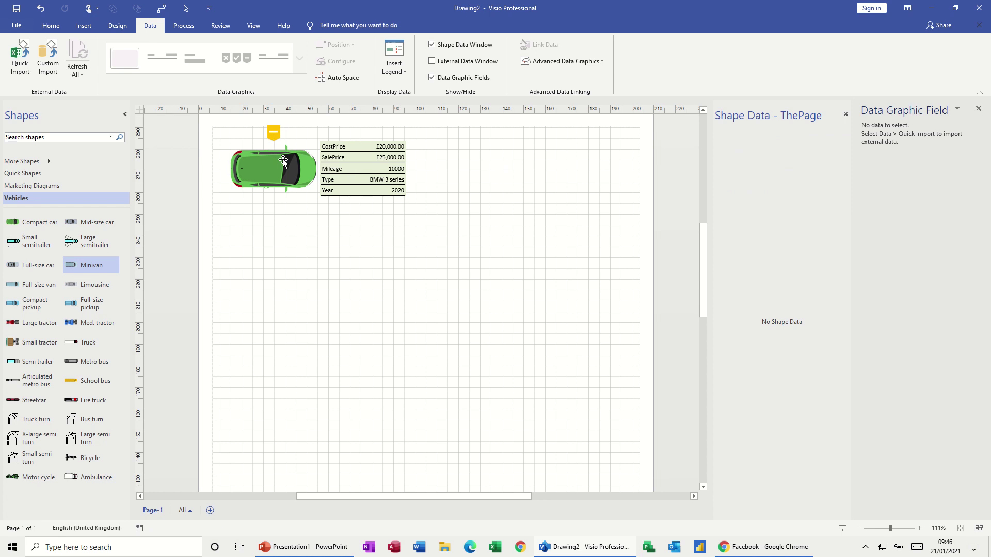
Change the car's Status to available, turning its status icon into a red marker.
{"action": "left_click", "coordinate": [271, 150]}
{"action": "left_click", "coordinate": [779, 191]}
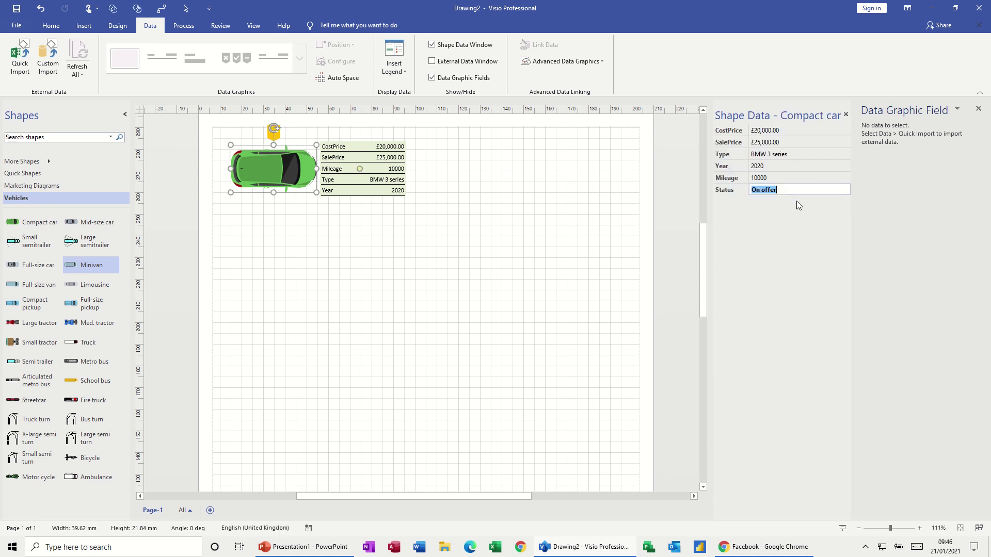
{"action": "type", "text": "available"}
{"action": "key", "text": "Tab"}
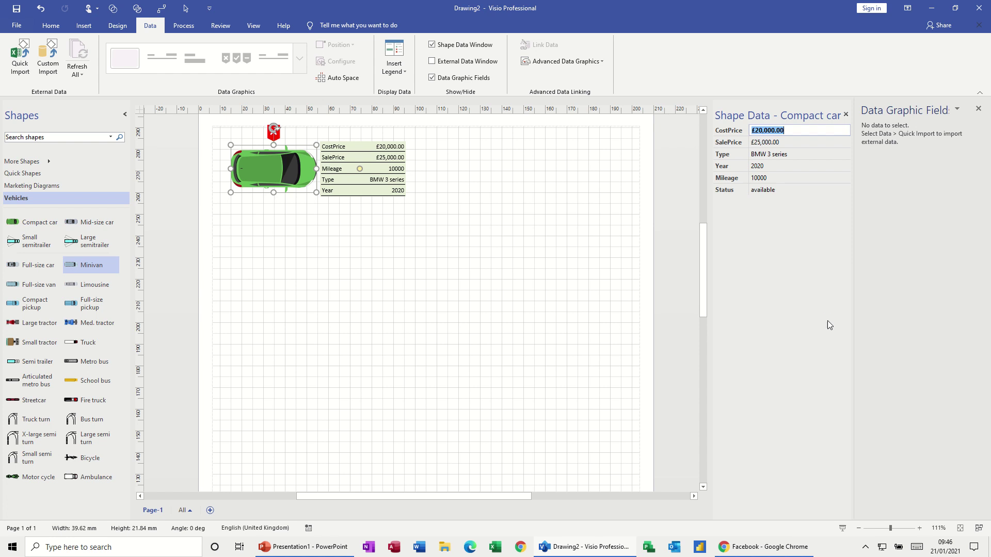
{"action": "left_click", "coordinate": [320, 233]}
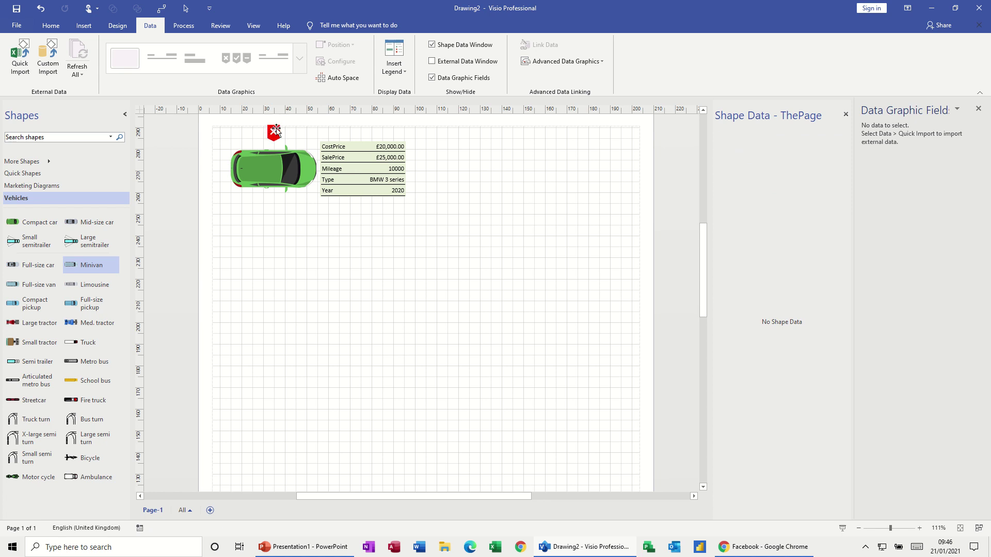
Drop a new compact car from the Vehicles stencil and align it under the original.
{"action": "left_click", "coordinate": [350, 189]}
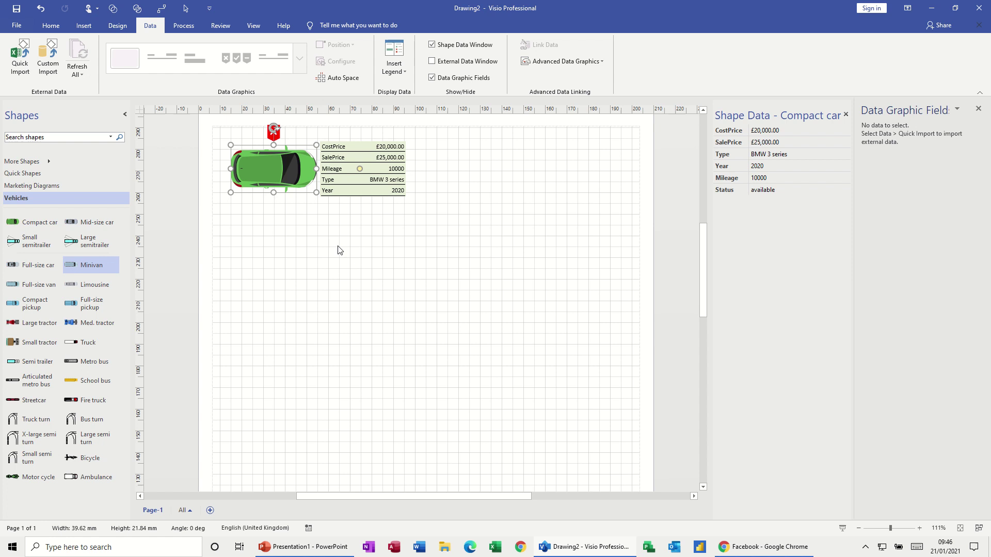
{"action": "left_click", "coordinate": [326, 277]}
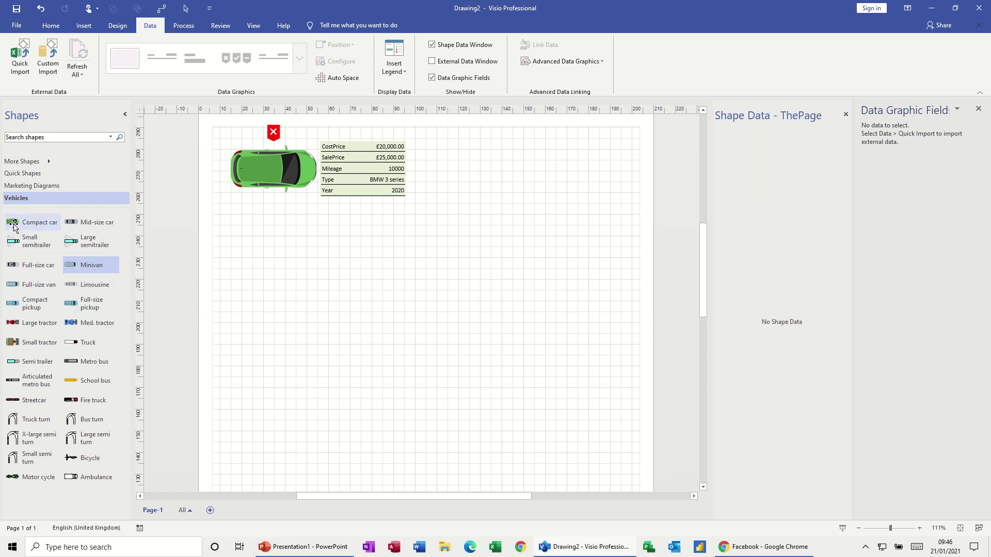
{"action": "left_click_drag", "start_coordinate": [15, 223], "coordinate": [286, 267]}
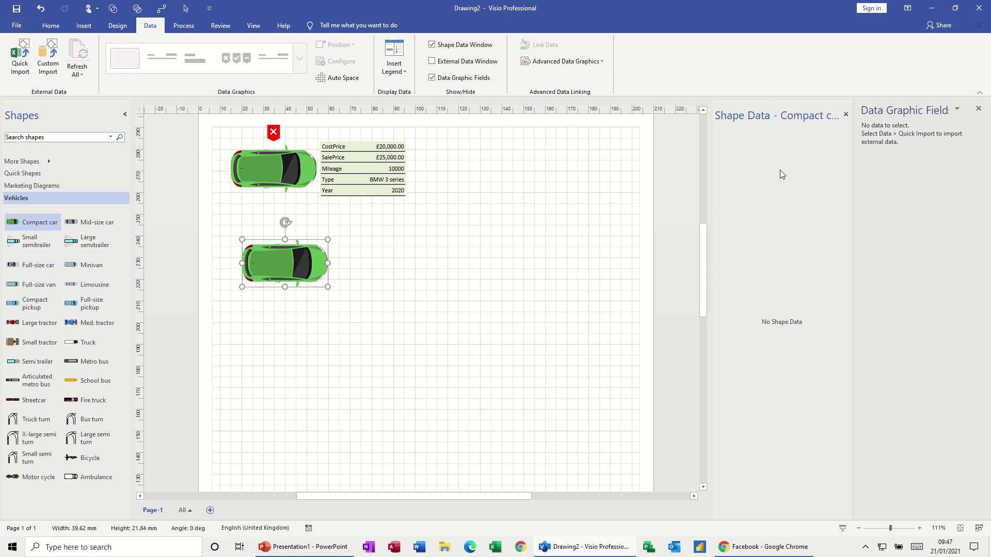
{"action": "left_click_drag", "start_coordinate": [283, 267], "coordinate": [271, 253]}
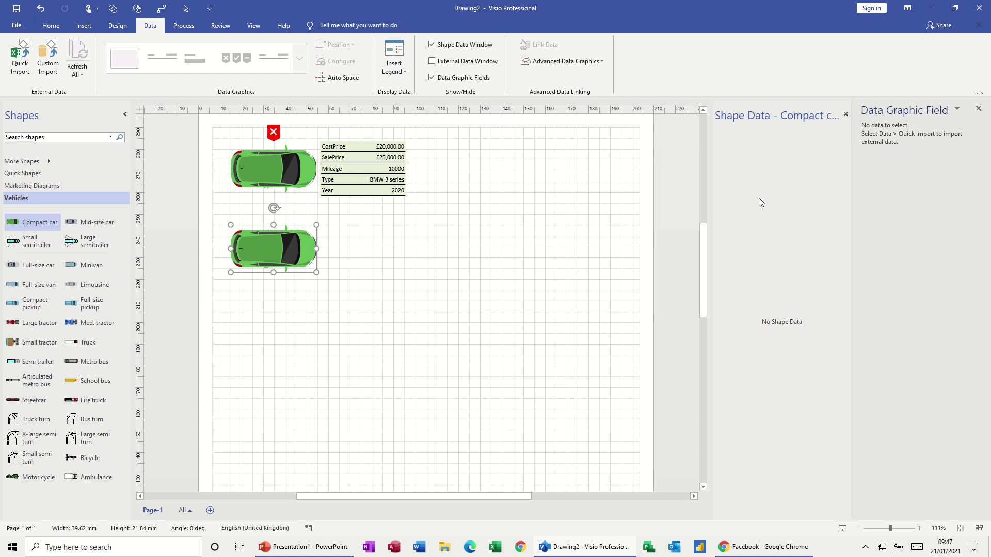
Copy the new car further down the page and marquee-select the three lower cars.
{"action": "left_click", "coordinate": [266, 175]}
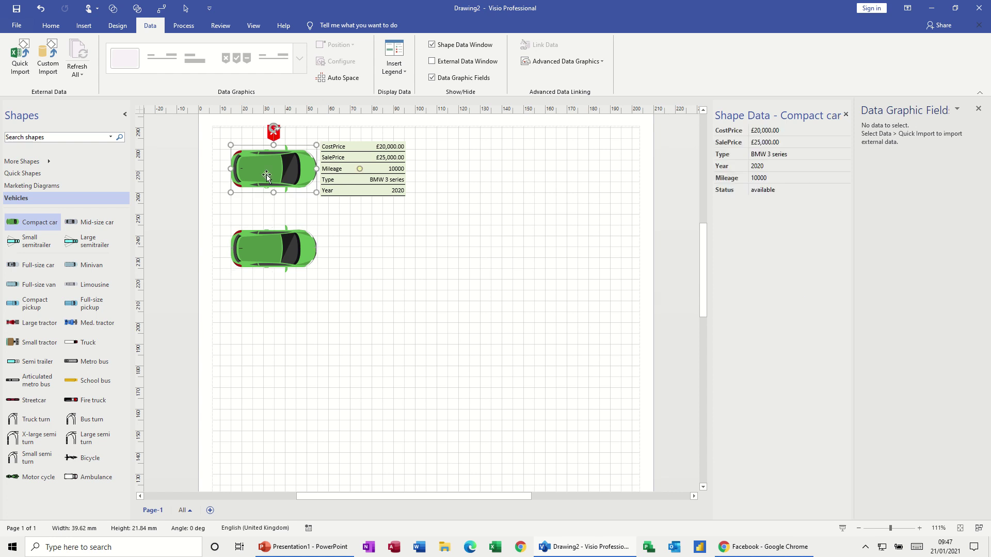
{"action": "left_click", "coordinate": [265, 247]}
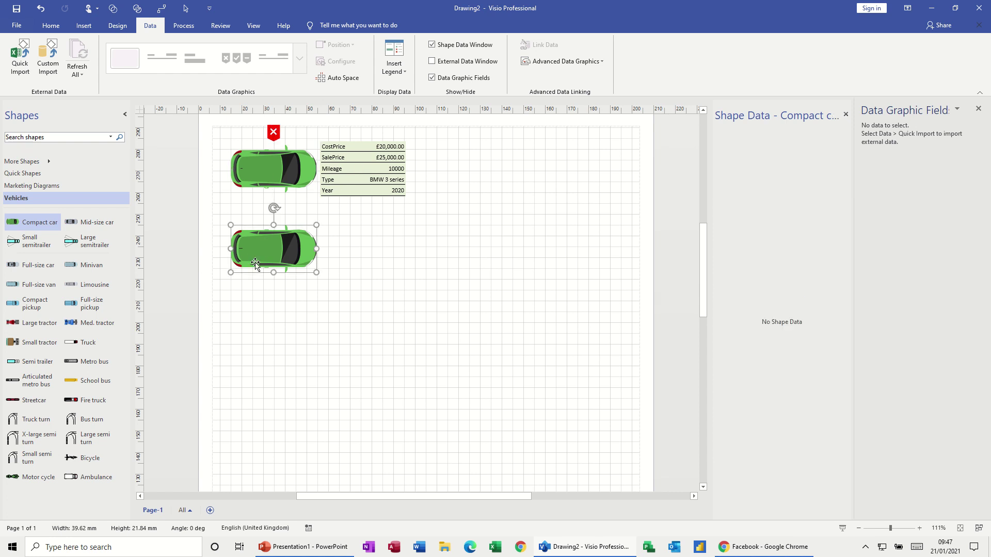
{"action": "left_click_drag", "start_coordinate": [254, 256], "coordinate": [255, 386]}
{"action": "left_click_drag", "start_coordinate": [217, 221], "coordinate": [330, 413]}
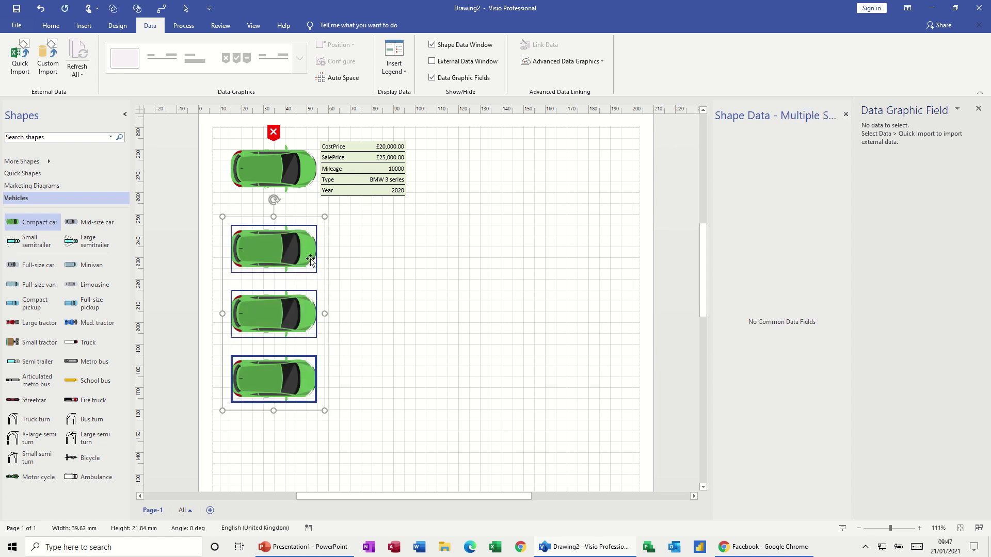
Open Define Shape Data for the selected cars and delete three unwanted properties.
{"action": "right_click", "coordinate": [292, 253]}
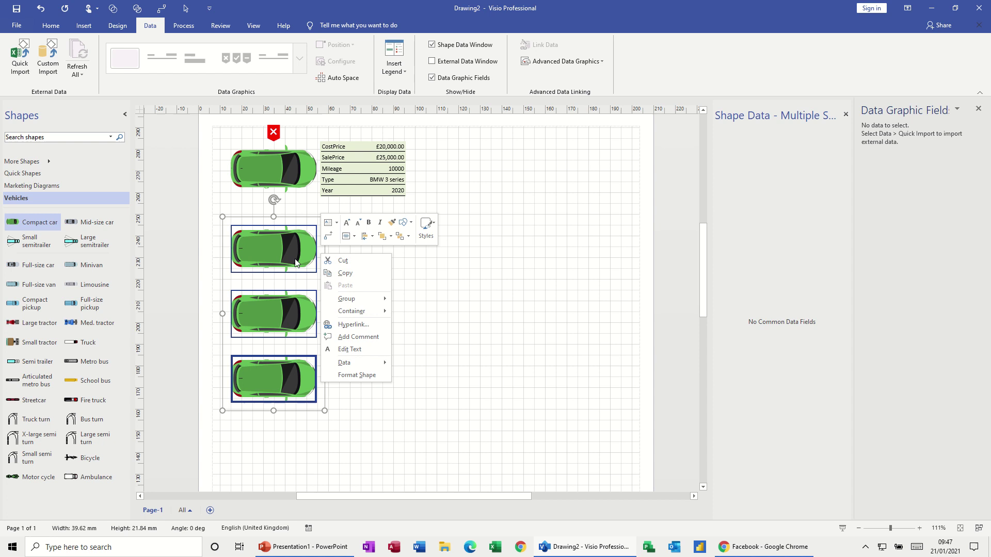
{"action": "mouse_move", "coordinate": [348, 360]}
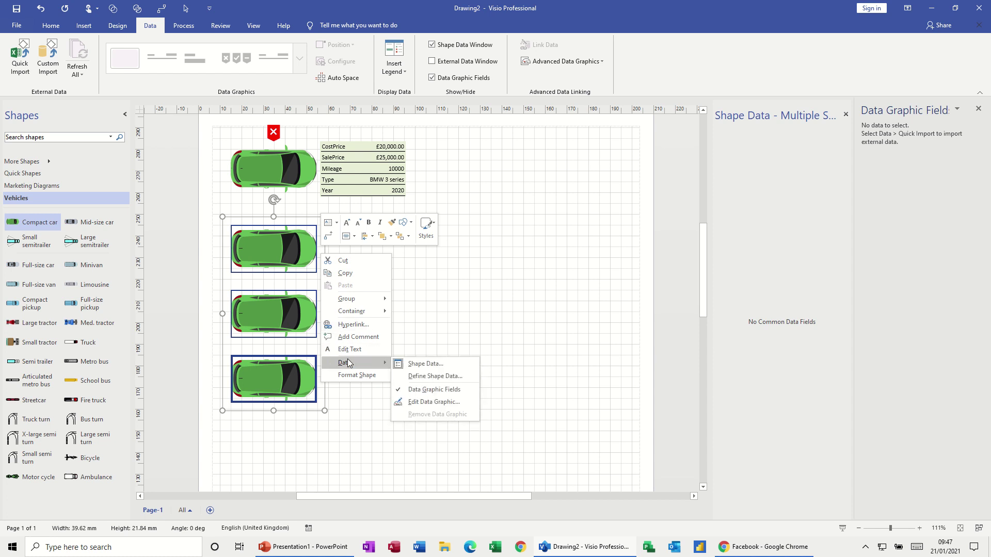
{"action": "left_click", "coordinate": [421, 376]}
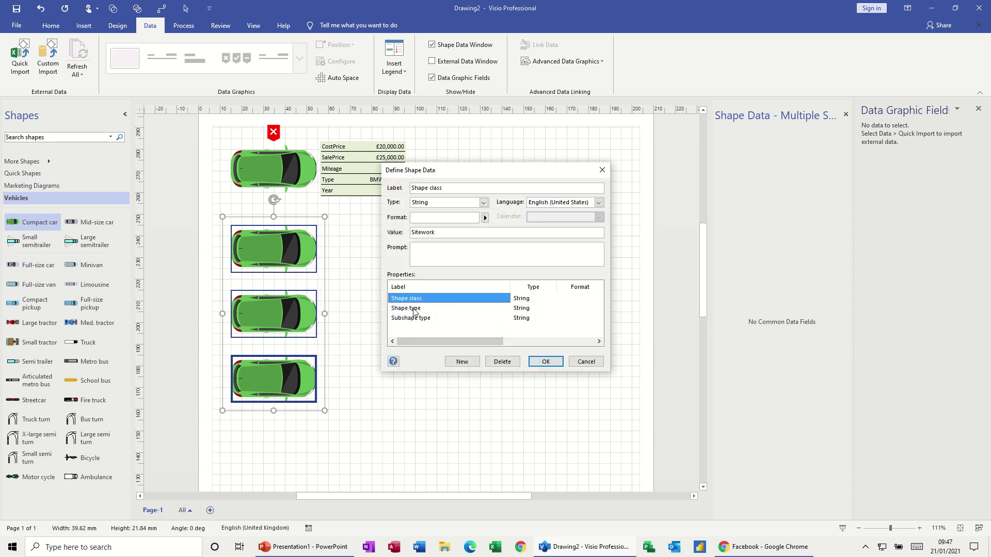
{"action": "left_click", "coordinate": [503, 363]}
{"action": "left_click", "coordinate": [503, 363]}
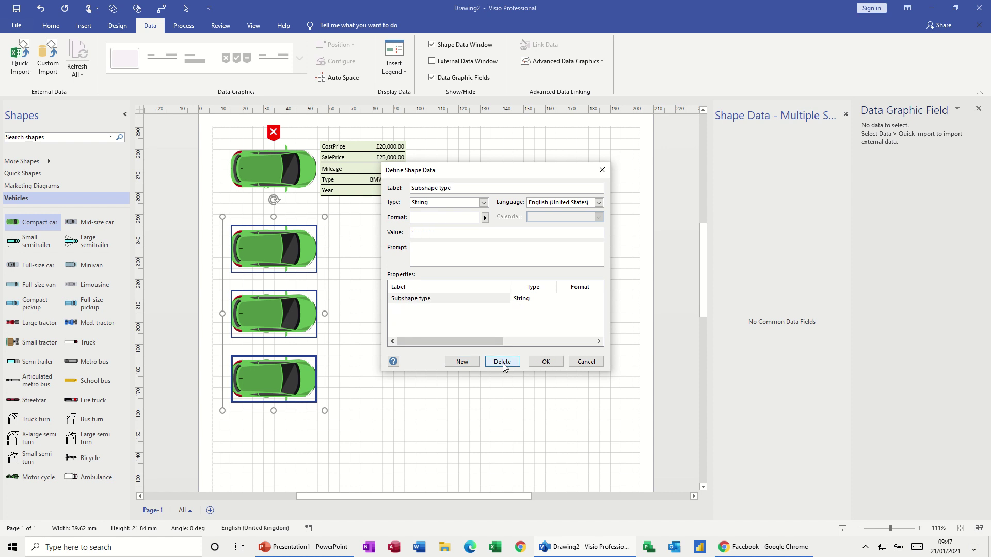
{"action": "left_click", "coordinate": [503, 363]}
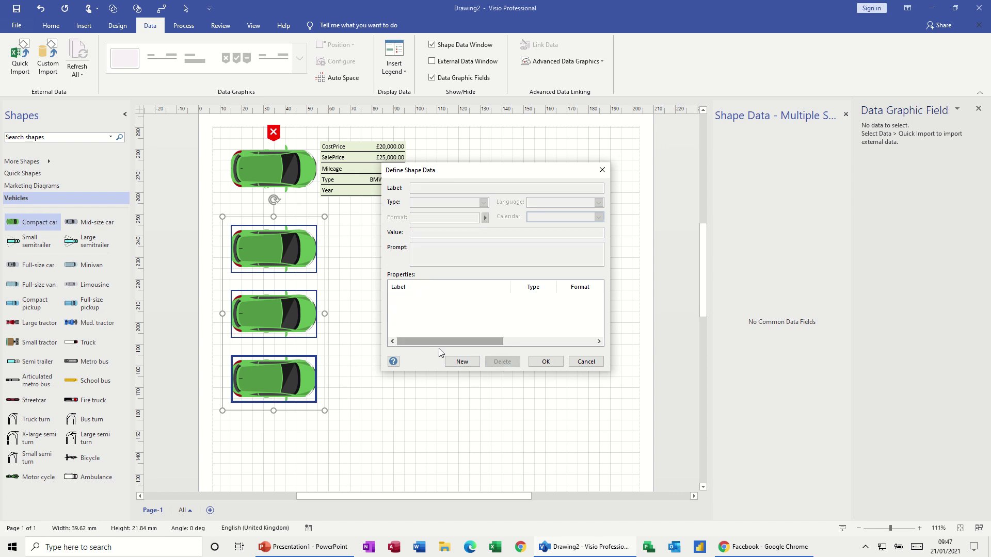
Add new shape data properties labelled Type, Year and Model.
{"action": "left_click", "coordinate": [461, 361]}
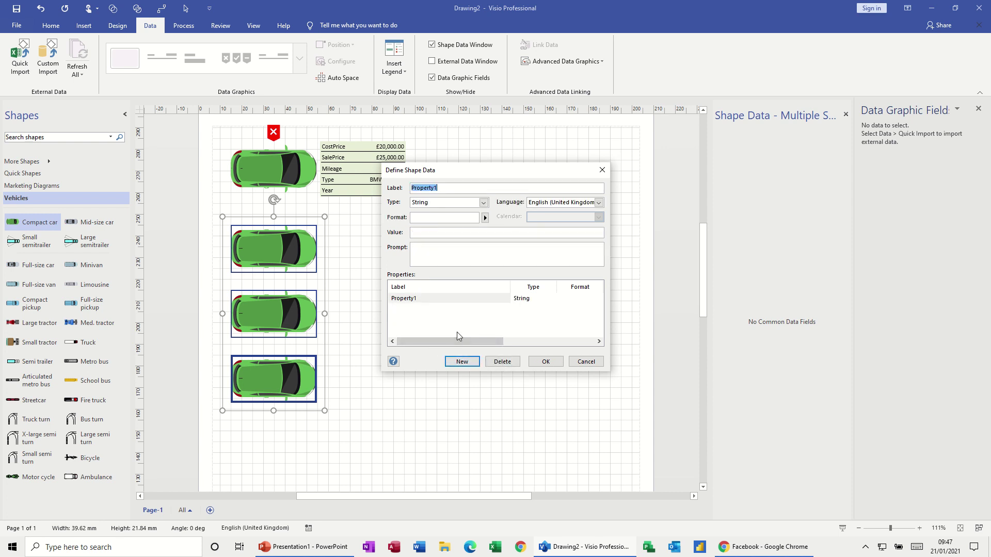
{"action": "type", "text": "Type"}
{"action": "left_click", "coordinate": [464, 364]}
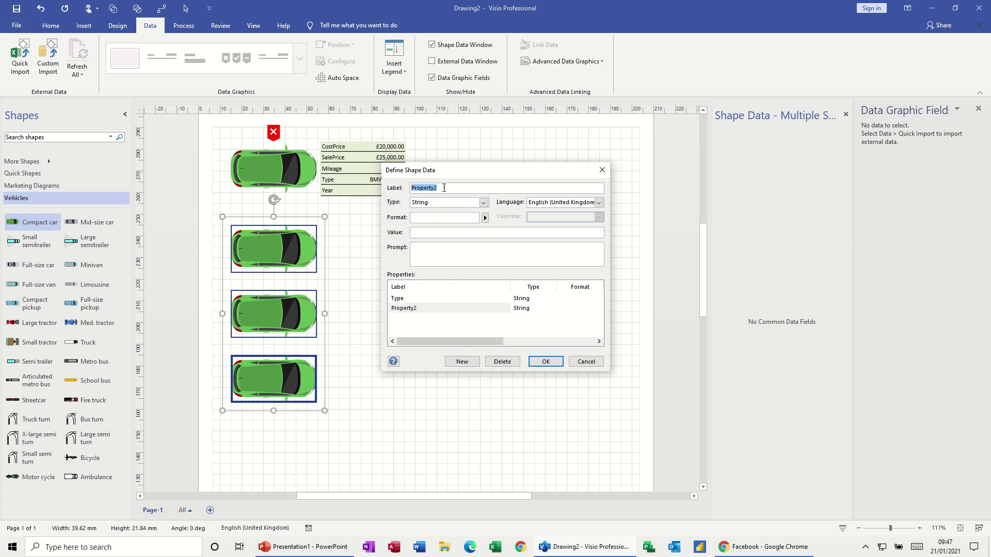
{"action": "type", "text": "Year"}
{"action": "left_click", "coordinate": [462, 361]}
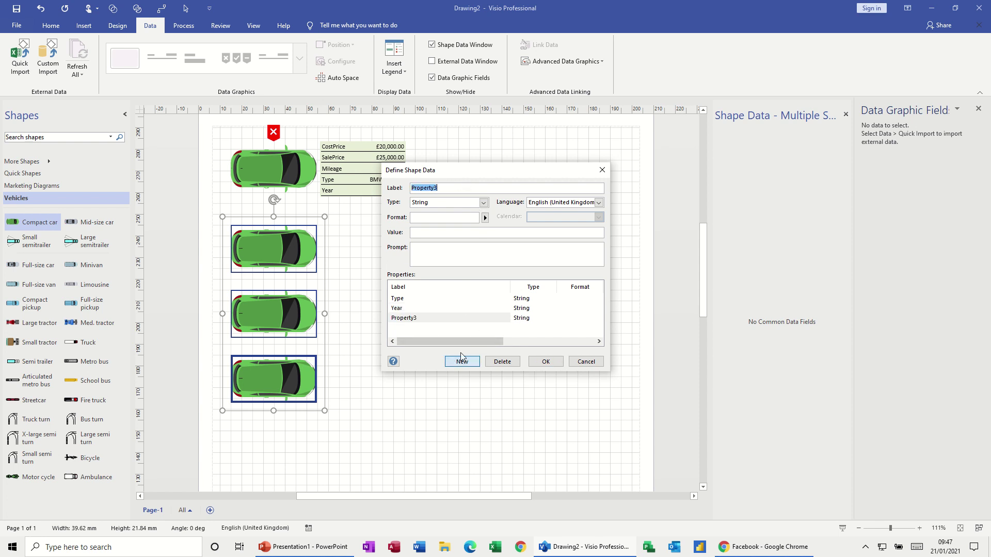
{"action": "type", "text": "Model"}
Add Cost Price, Sale Price and Status properties.
{"action": "left_click", "coordinate": [462, 362]}
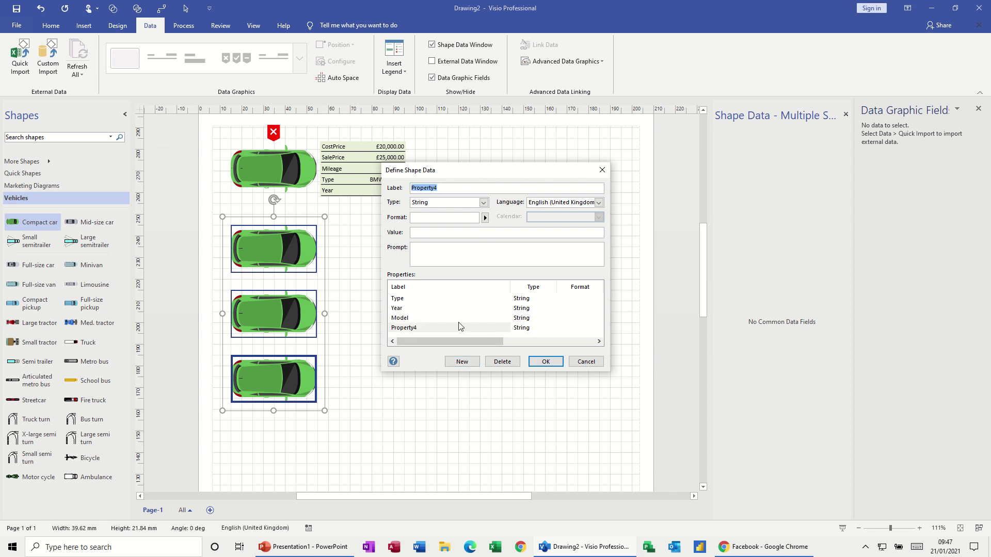
{"action": "type", "text": "CV"}
{"action": "type", "text": "rice"}
{"action": "left_click", "coordinate": [464, 364]}
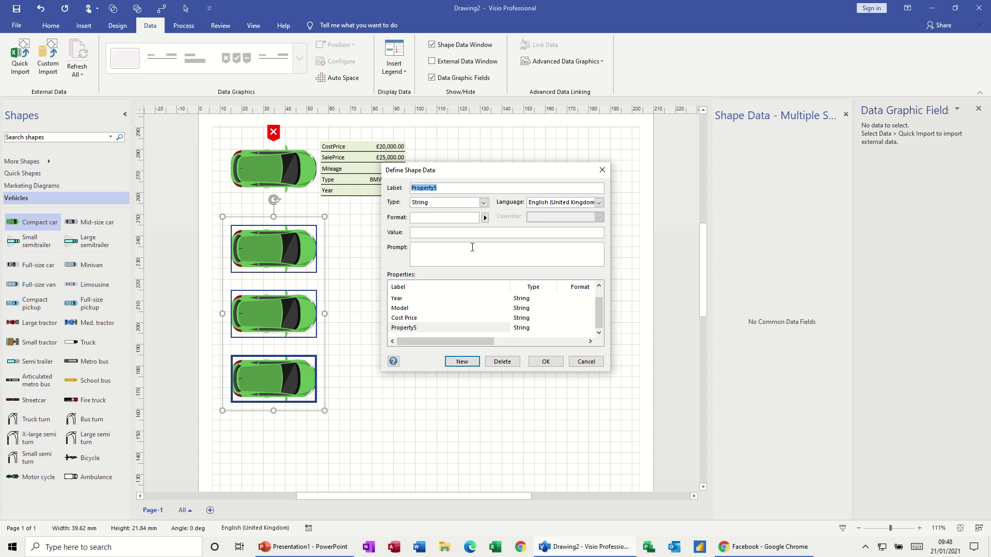
{"action": "type", "text": "Sale Price"}
{"action": "left_click", "coordinate": [461, 362]}
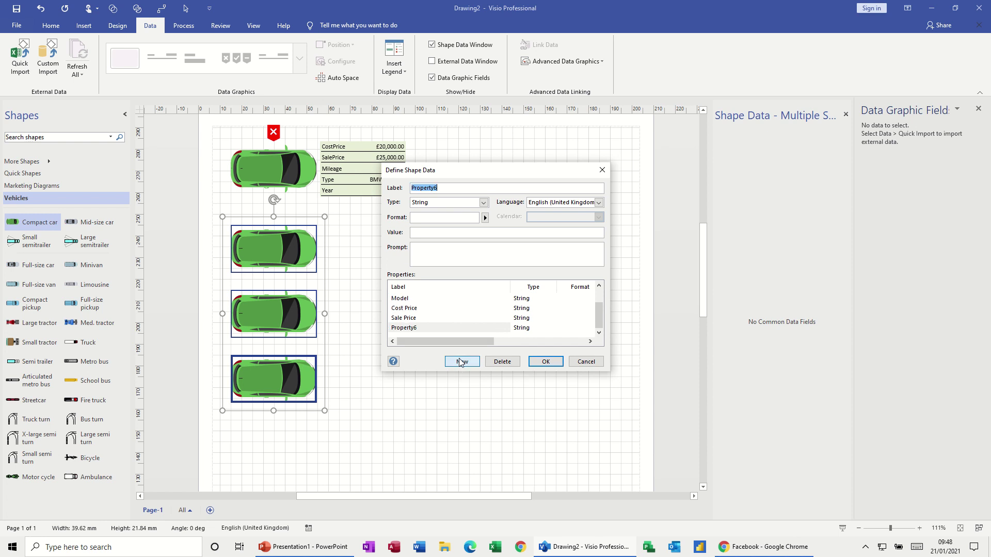
{"action": "type", "text": "S"}
Make Cost Price and Sale Price Currency properties and apply the shape data definitions.
{"action": "left_click", "coordinate": [403, 308]}
{"action": "left_click", "coordinate": [483, 202]}
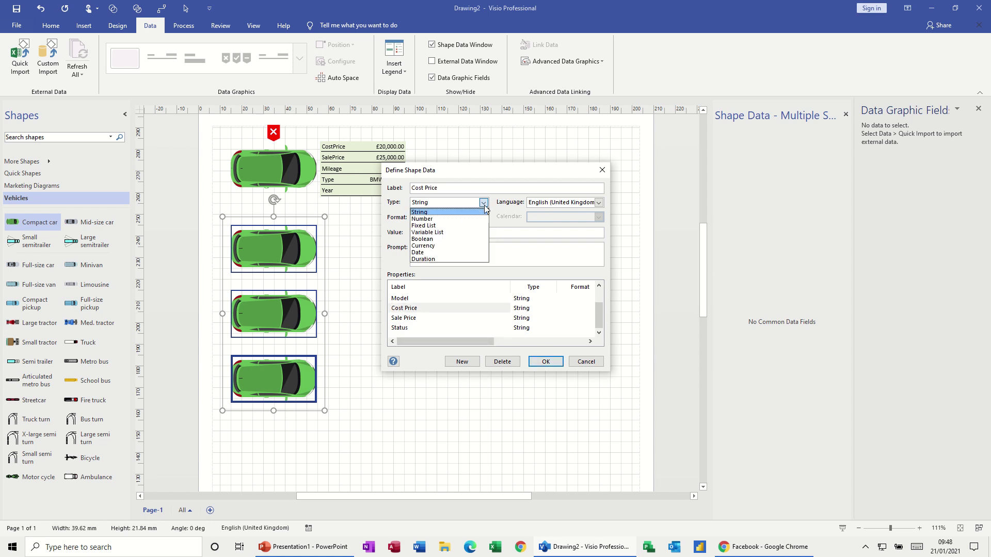
{"action": "left_click", "coordinate": [439, 244]}
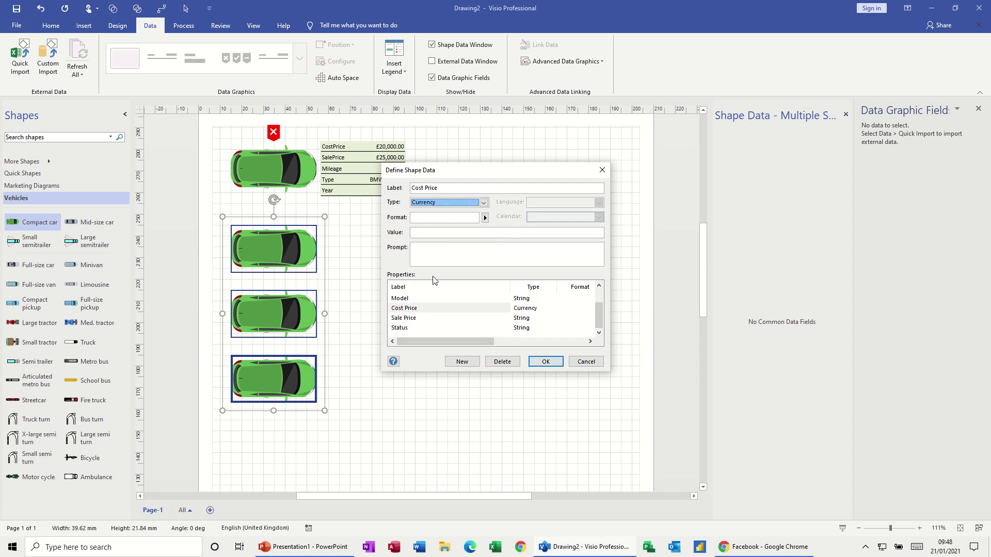
{"action": "left_click", "coordinate": [409, 318]}
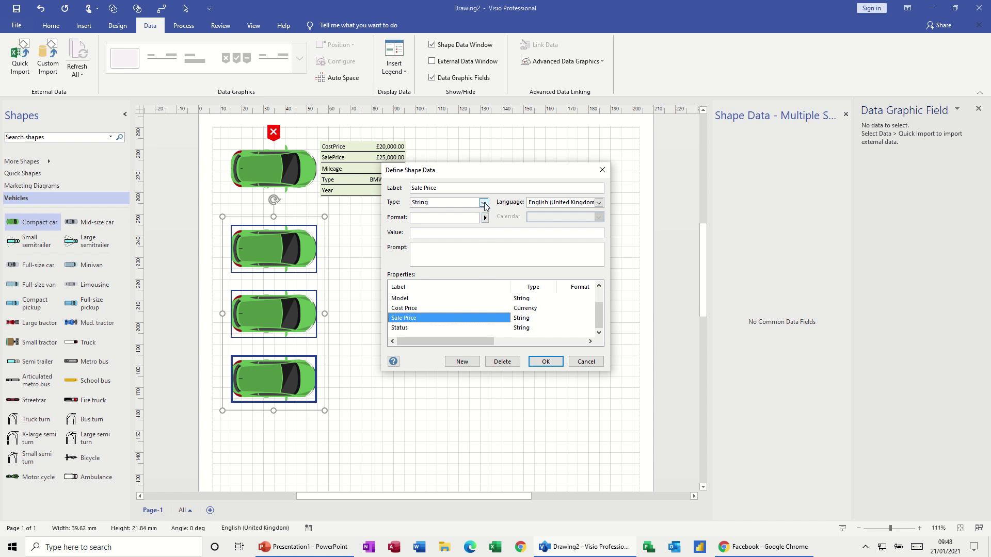
{"action": "left_click", "coordinate": [483, 203]}
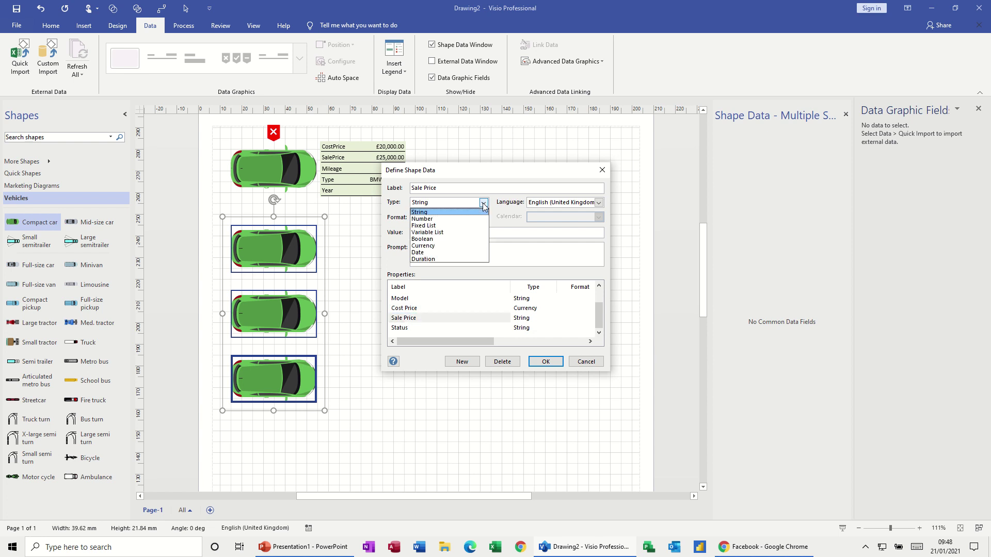
{"action": "left_click", "coordinate": [435, 246]}
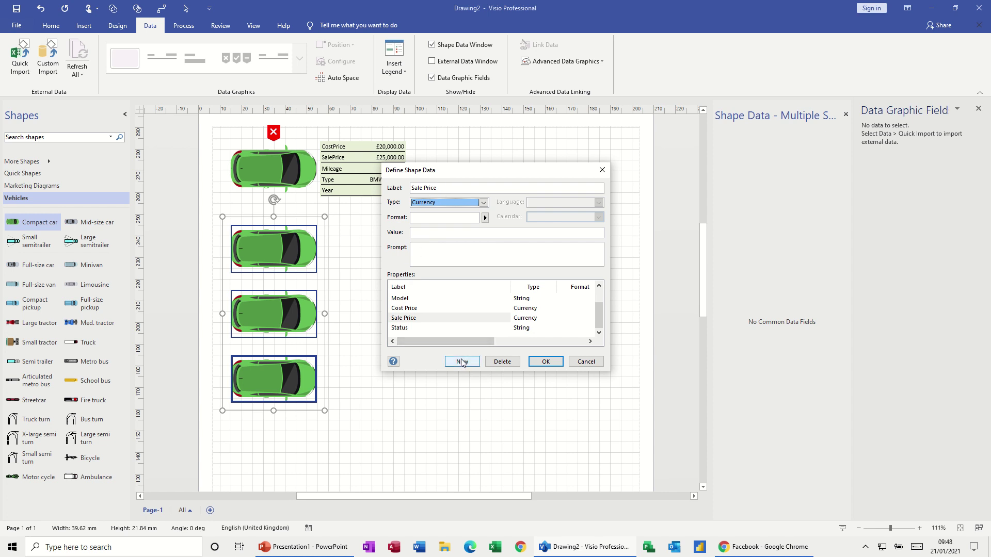
{"action": "left_click_drag", "start_coordinate": [600, 326], "coordinate": [601, 298]}
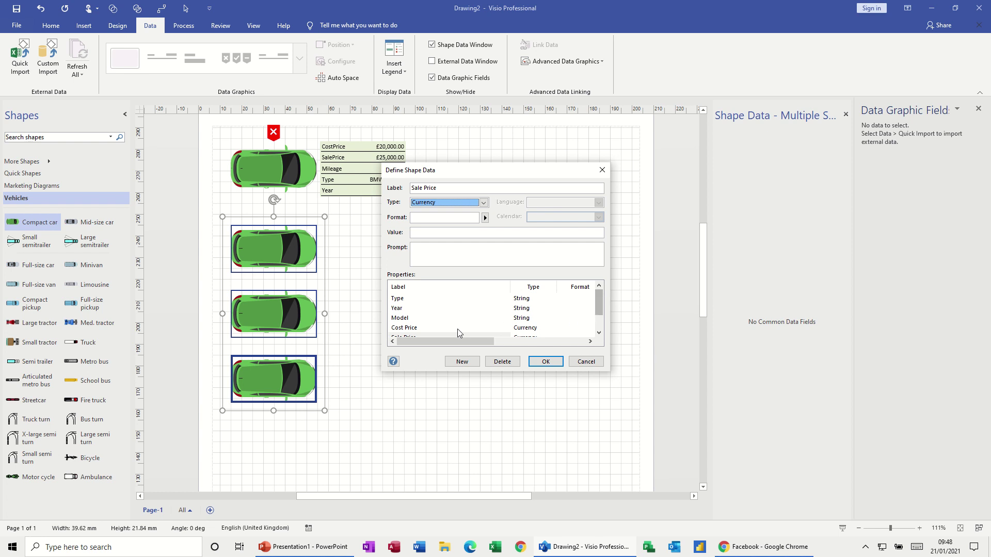
{"action": "left_click", "coordinate": [545, 362]}
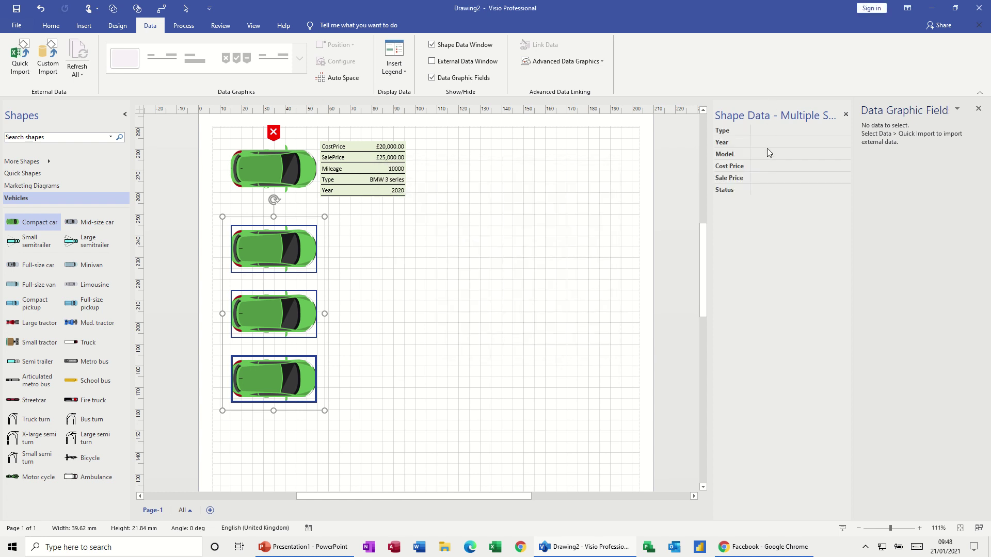
{"action": "left_click", "coordinate": [843, 114]}
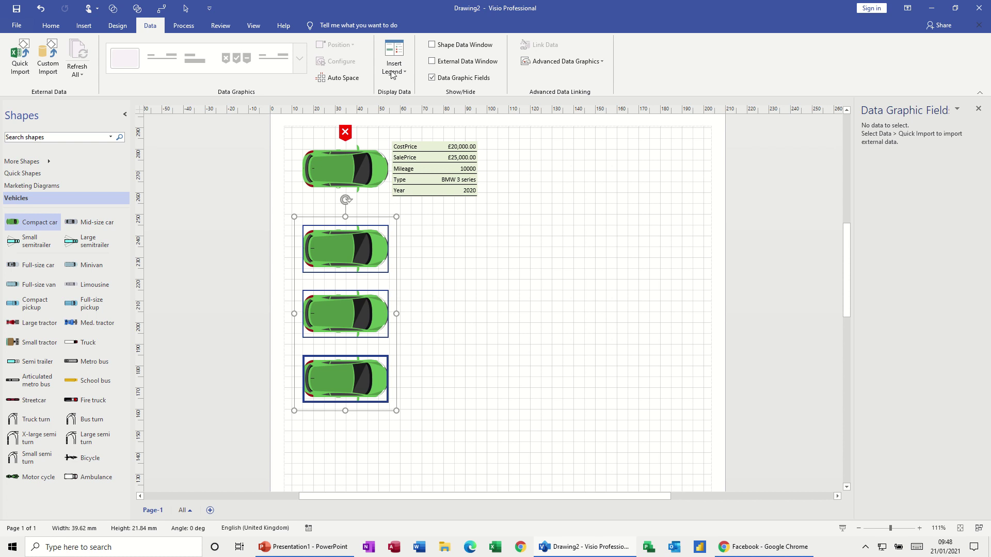
{"action": "left_click", "coordinate": [432, 45]}
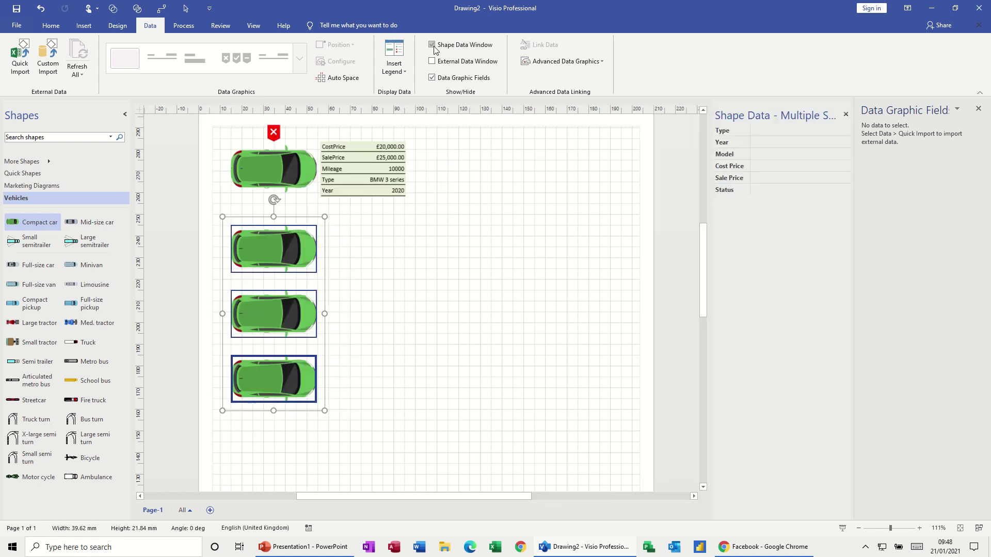
{"action": "left_click", "coordinate": [382, 268]}
{"action": "left_click", "coordinate": [290, 251]}
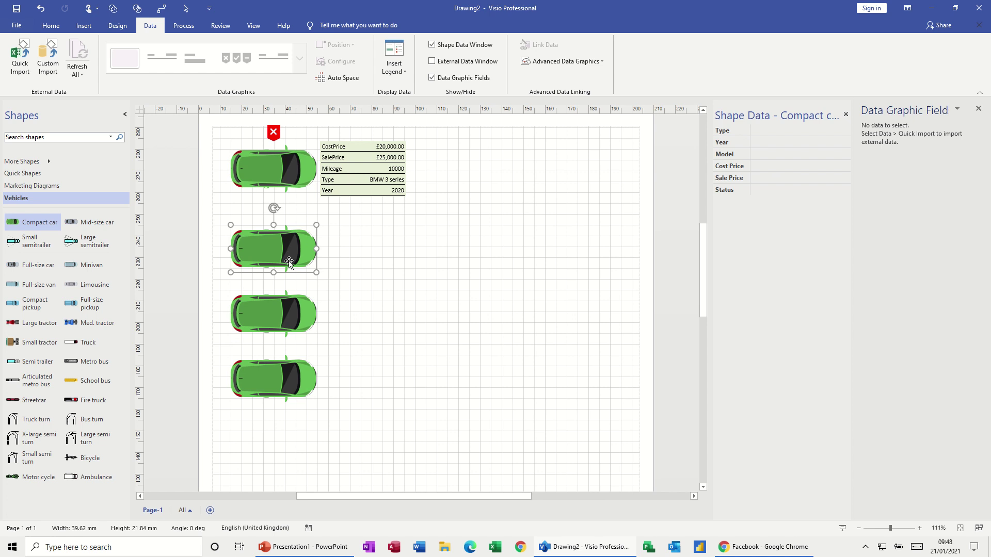
{"action": "left_click", "coordinate": [281, 306]}
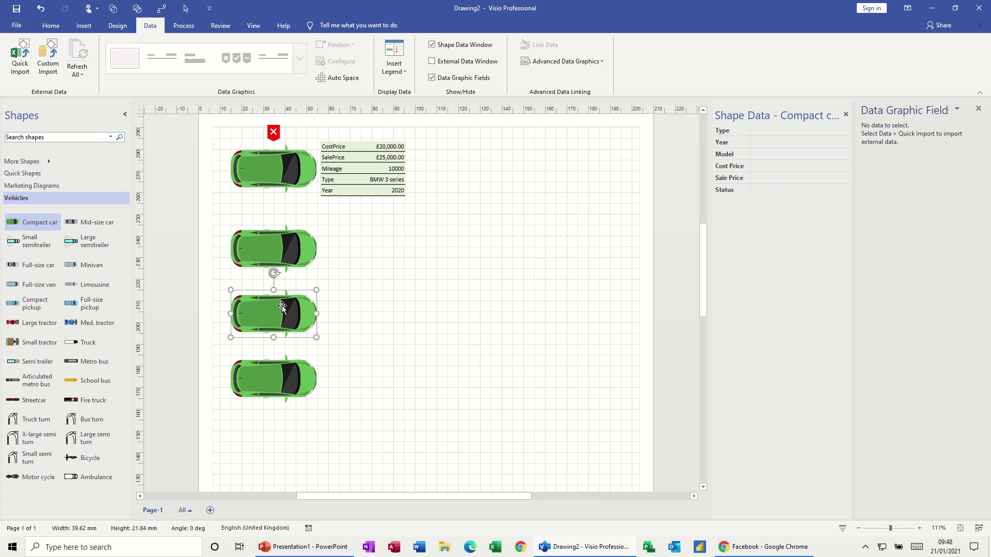
{"action": "left_click", "coordinate": [285, 370]}
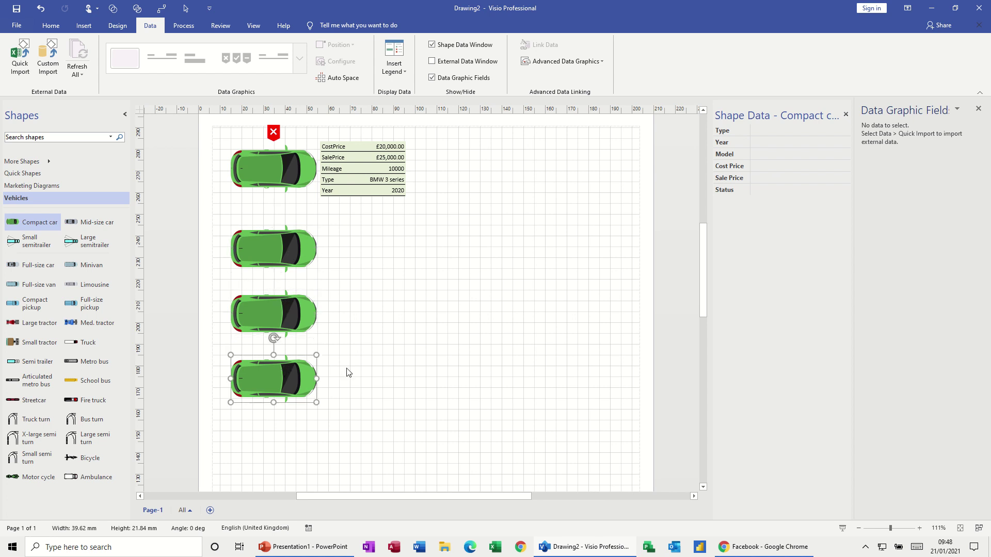
{"action": "left_click", "coordinate": [271, 245]}
Enter BMW 3 as the second car's Type and 2020 as its Year.
{"action": "left_click", "coordinate": [757, 135]}
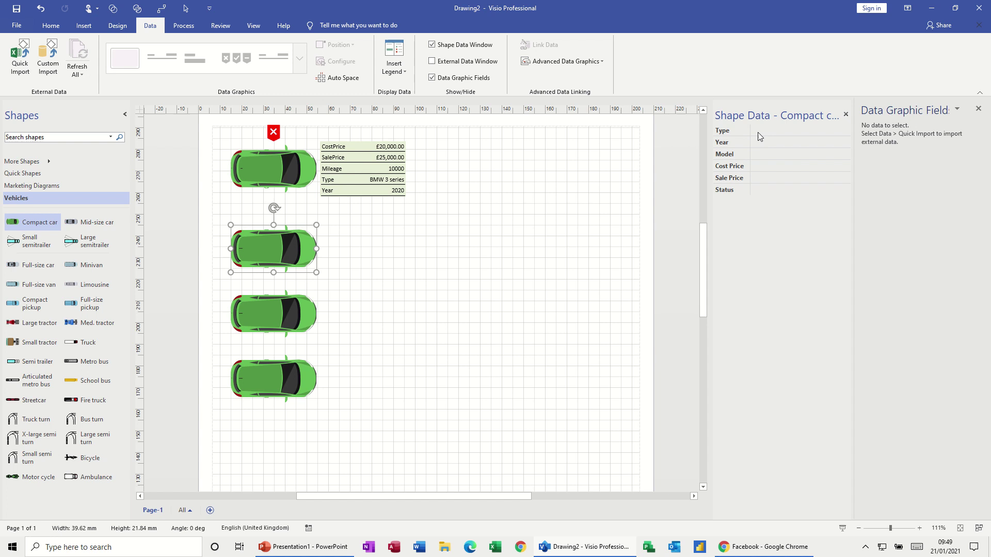
{"action": "type", "text": "BMW"}
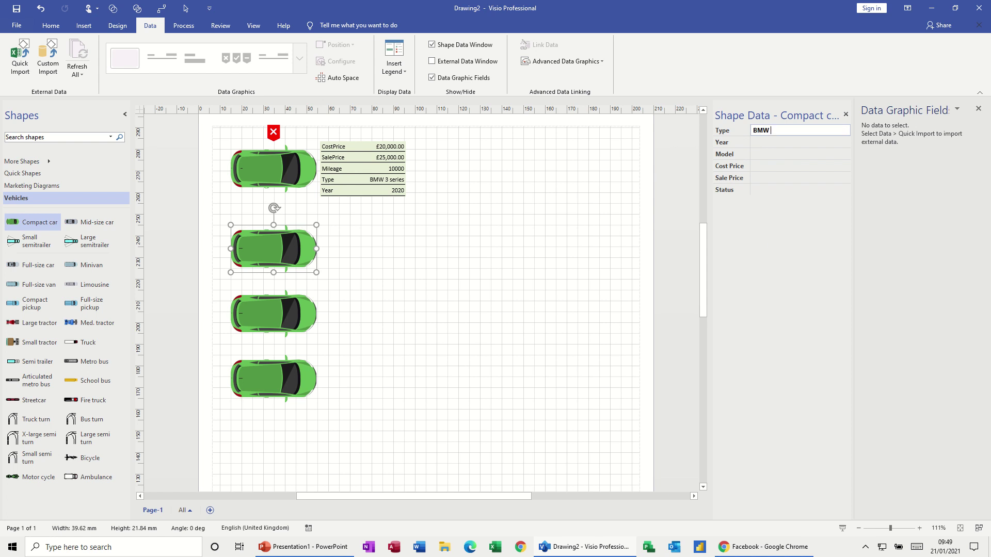
{"action": "type", "text": " 3"}
{"action": "key", "text": "Return"}
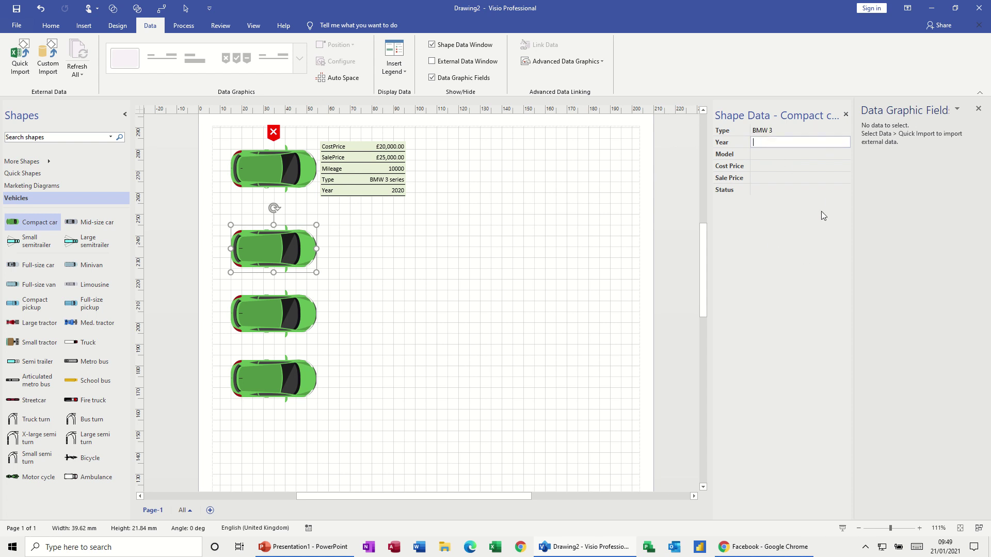
{"action": "type", "text": "29"}
{"action": "type", "text": "20"}
{"action": "key", "text": "BackSpace"}
{"action": "type", "text": "020"}
{"action": "key", "text": "Return"}
Fill in Model Saloon, Cost Price 30000, Sale Price 40000 and Status Available.
{"action": "type", "text": "Saloon"}
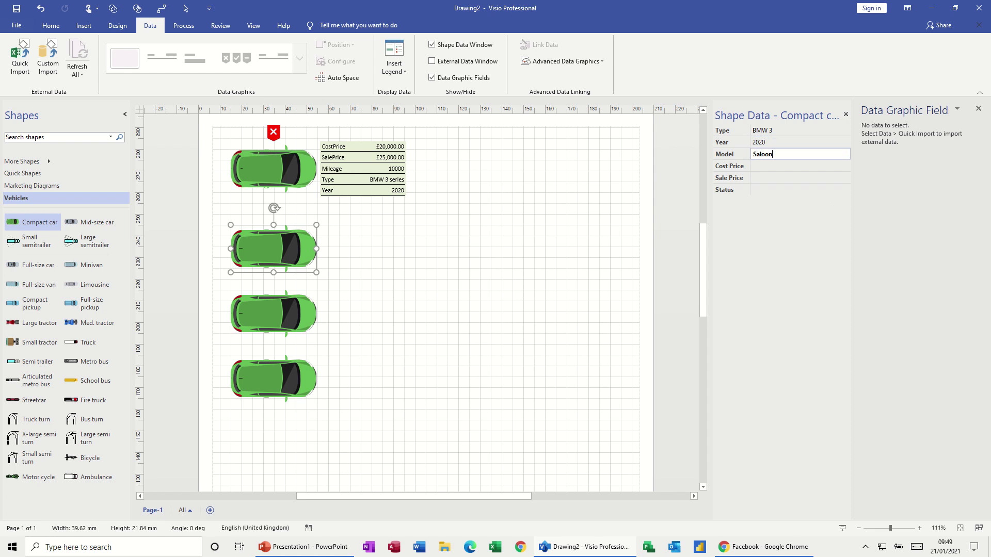
{"action": "key", "text": "Return"}
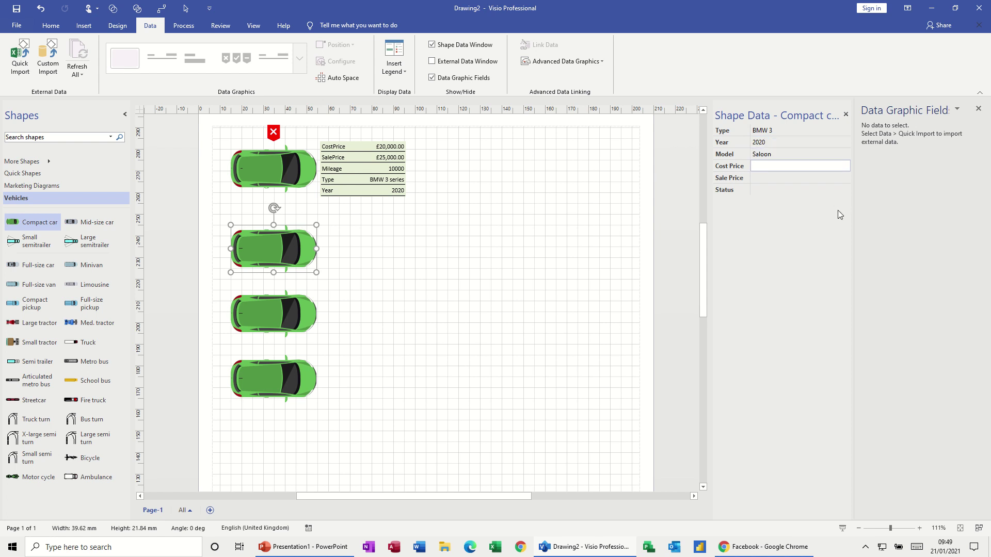
{"action": "type", "text": "30000"}
{"action": "key", "text": "Return"}
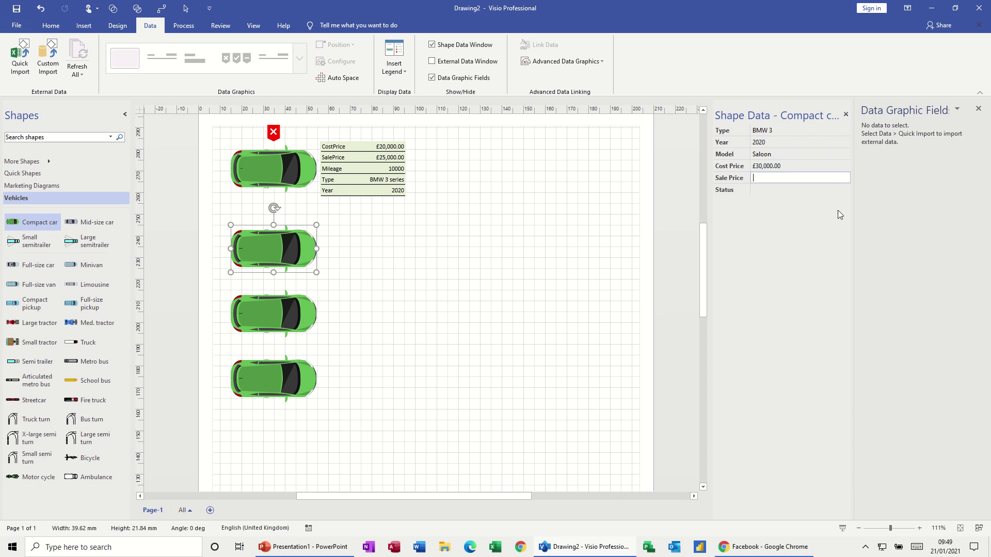
{"action": "type", "text": "40000"}
{"action": "key", "text": "Return"}
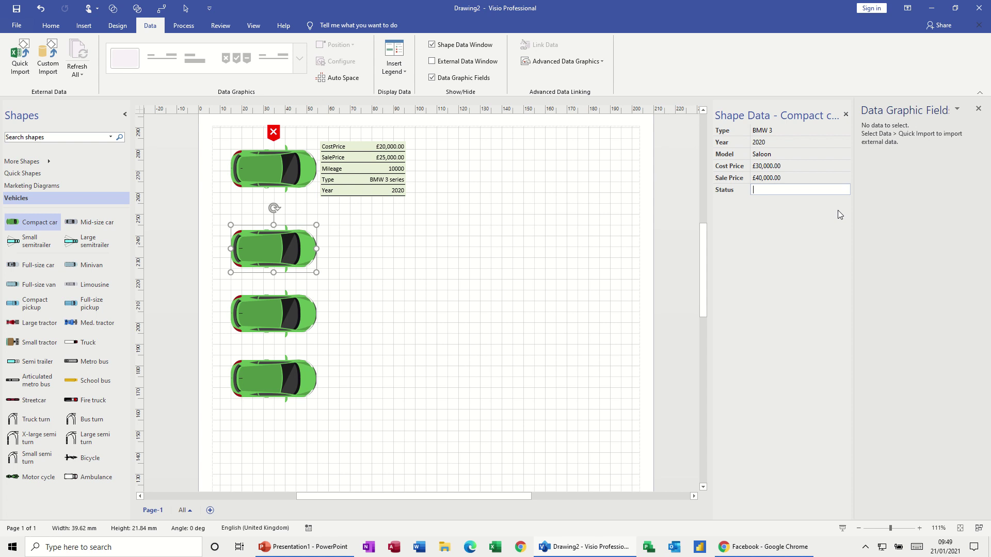
{"action": "type", "text": "Available"}
{"action": "key", "text": "Return"}
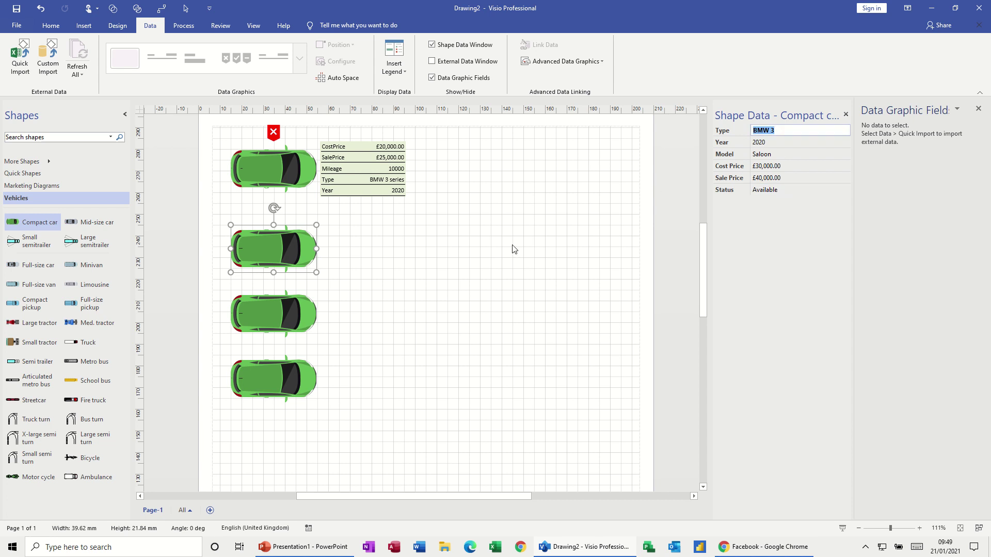
Select the third car and enter Type Audi, Year 2019, Model Saloon.
{"action": "left_click", "coordinate": [268, 314]}
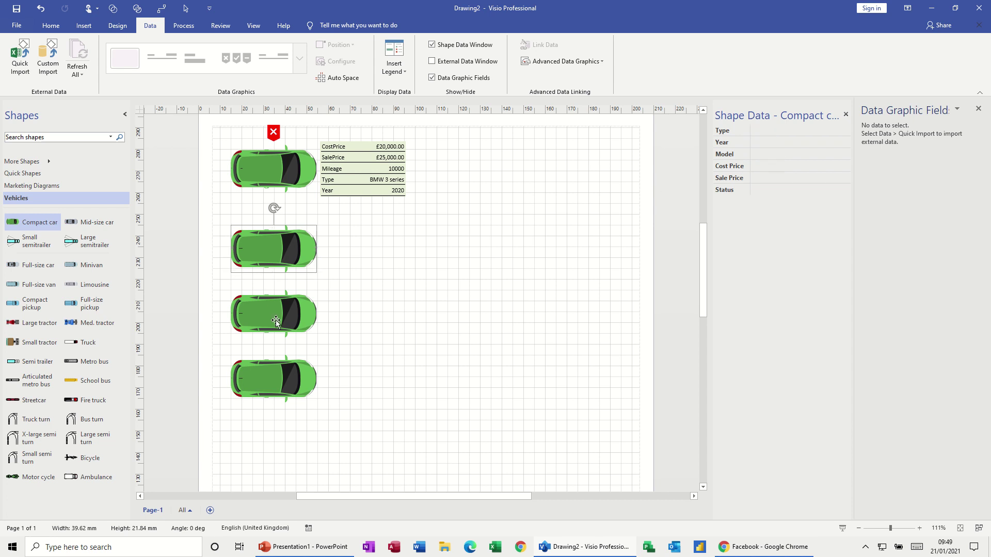
{"action": "left_click", "coordinate": [757, 131]}
{"action": "type", "text": "Audi"}
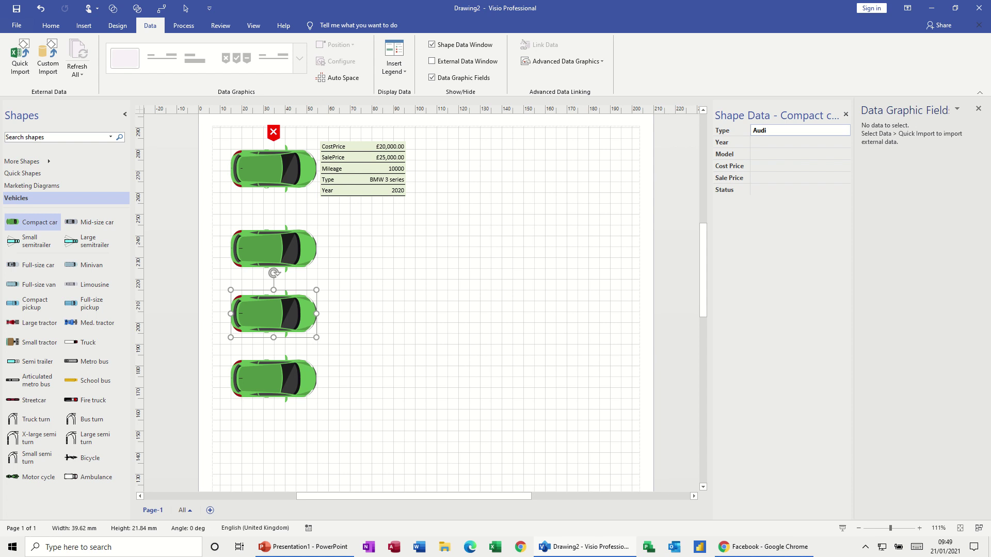
{"action": "key", "text": "Return"}
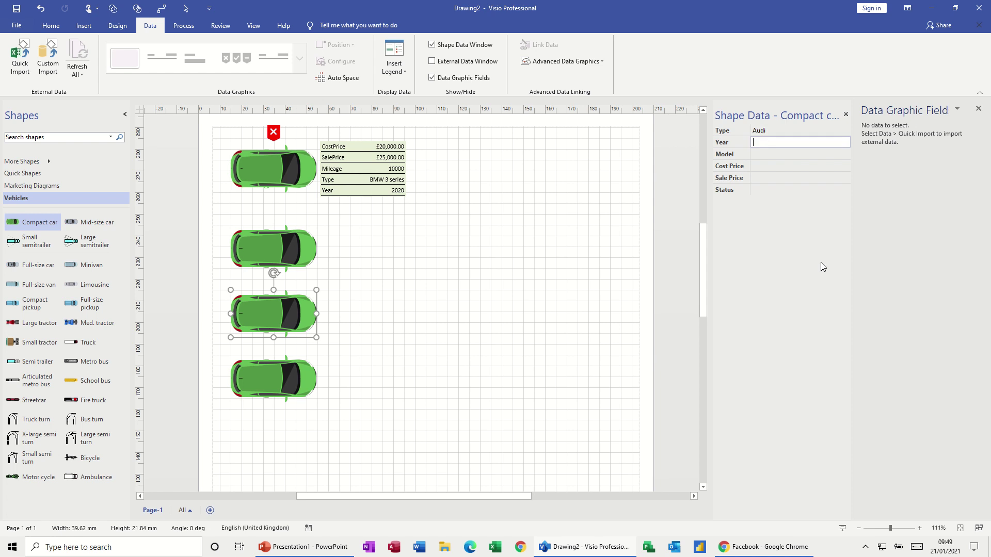
{"action": "type", "text": "2019"}
{"action": "key", "text": "Return"}
{"action": "type", "text": "Sa"}
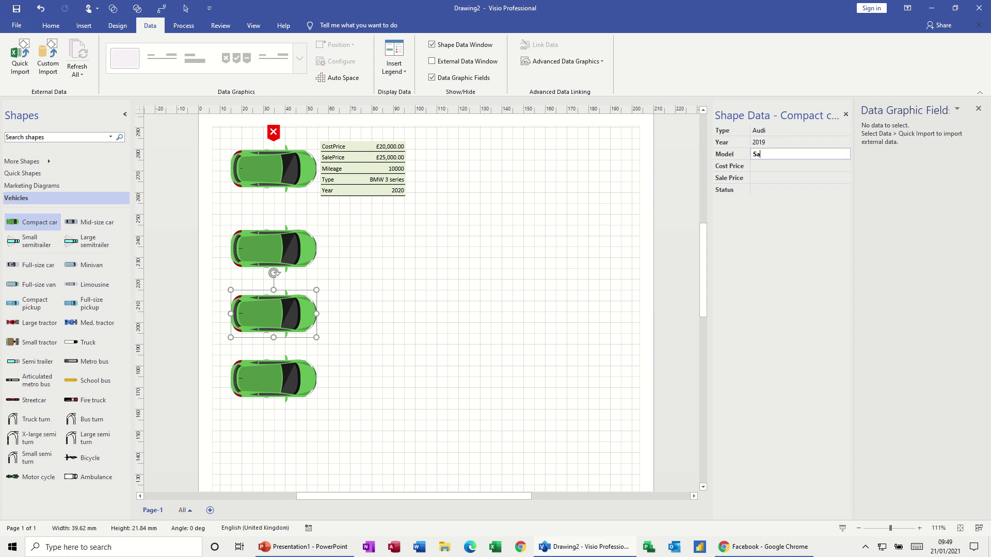
{"action": "type", "text": "loon"}
{"action": "key", "text": "Return"}
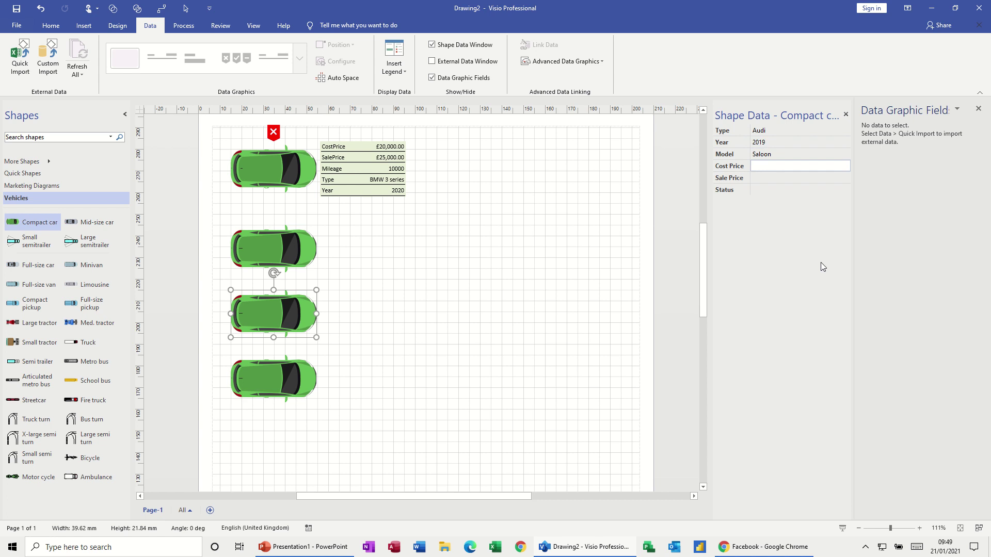
Enter Cost Price 40000, Sale Price 45000 and Status On offer.
{"action": "type", "text": "40000"}
{"action": "key", "text": "Return"}
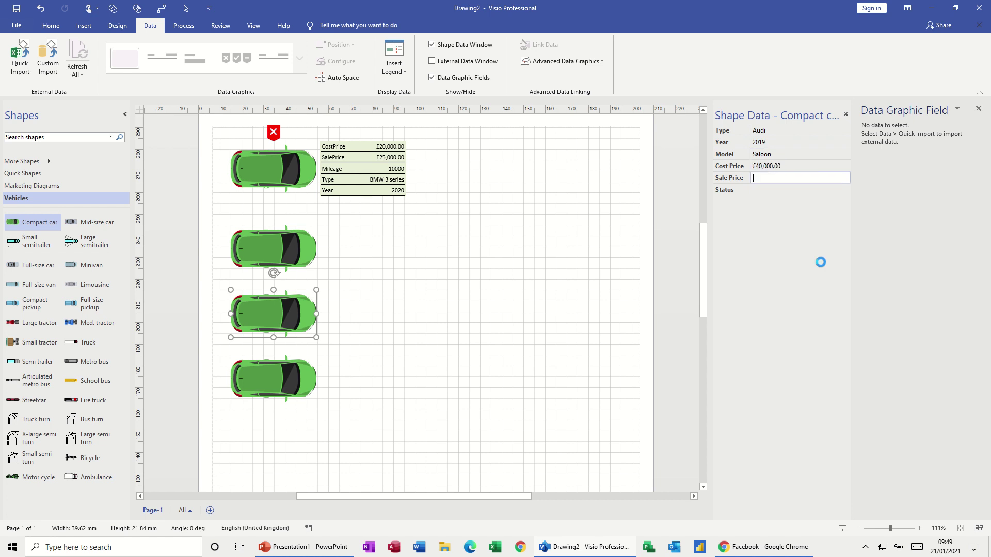
{"action": "type", "text": "45000"}
{"action": "key", "text": "Return"}
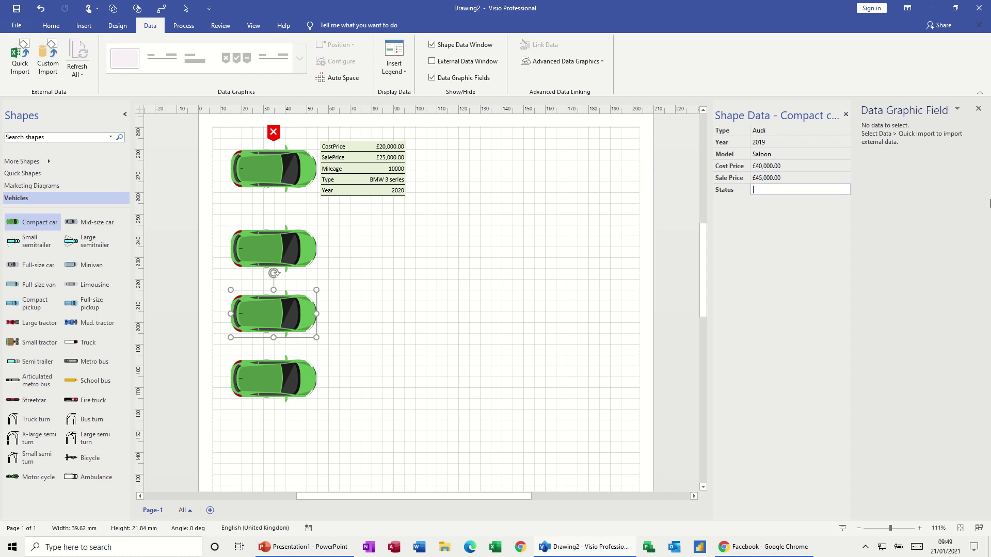
{"action": "type", "text": "On offer"}
{"action": "key", "text": "Return"}
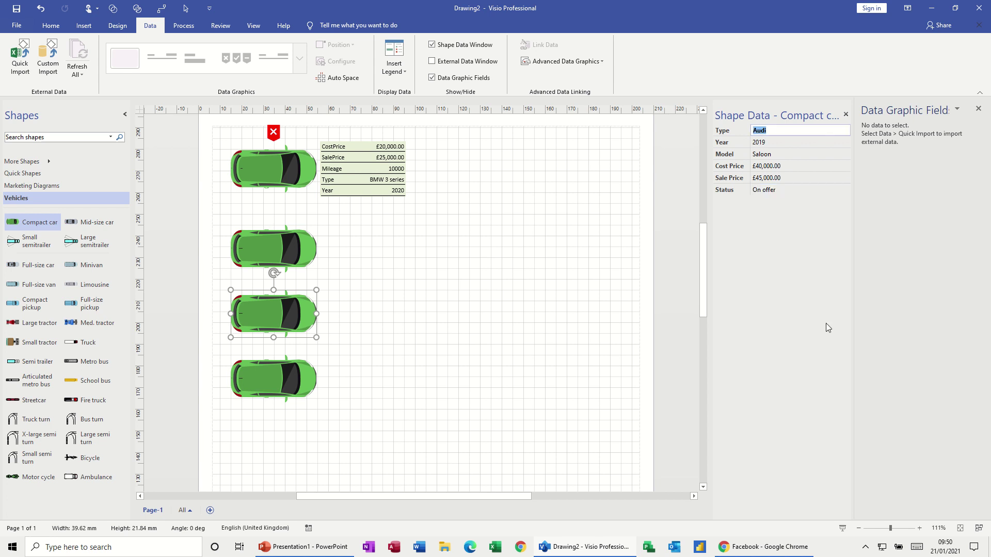
Select the bottom car and enter Type Mazda, Year 2020, Model Saloon.
{"action": "left_click", "coordinate": [288, 373]}
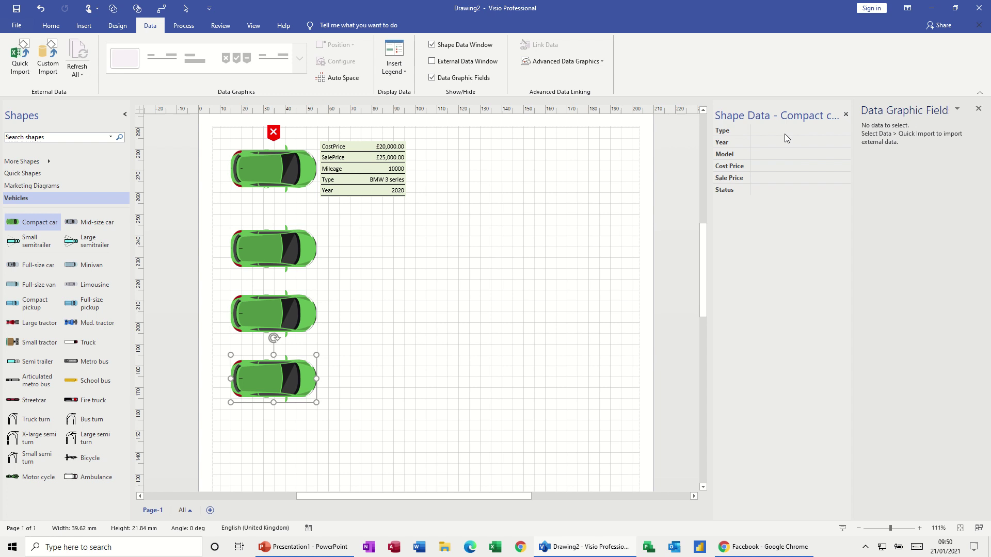
{"action": "left_click", "coordinate": [764, 133]}
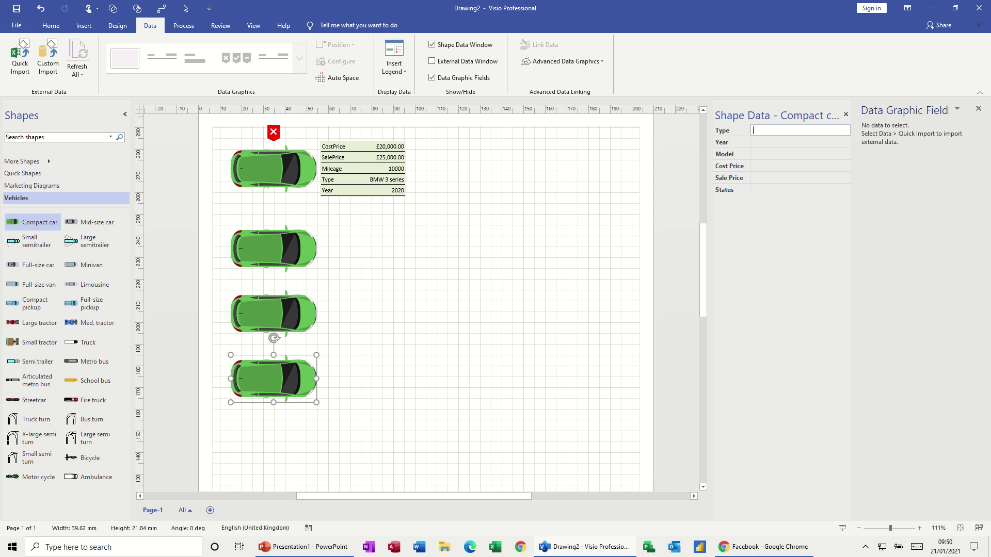
{"action": "type", "text": "Mazda"}
{"action": "key", "text": "Return"}
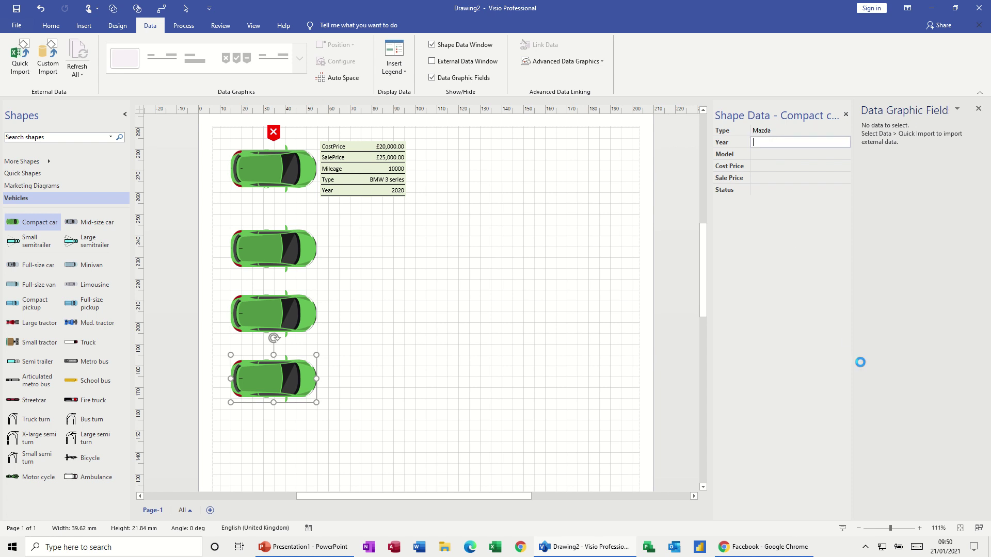
{"action": "type", "text": "2020"}
{"action": "key", "text": "Return"}
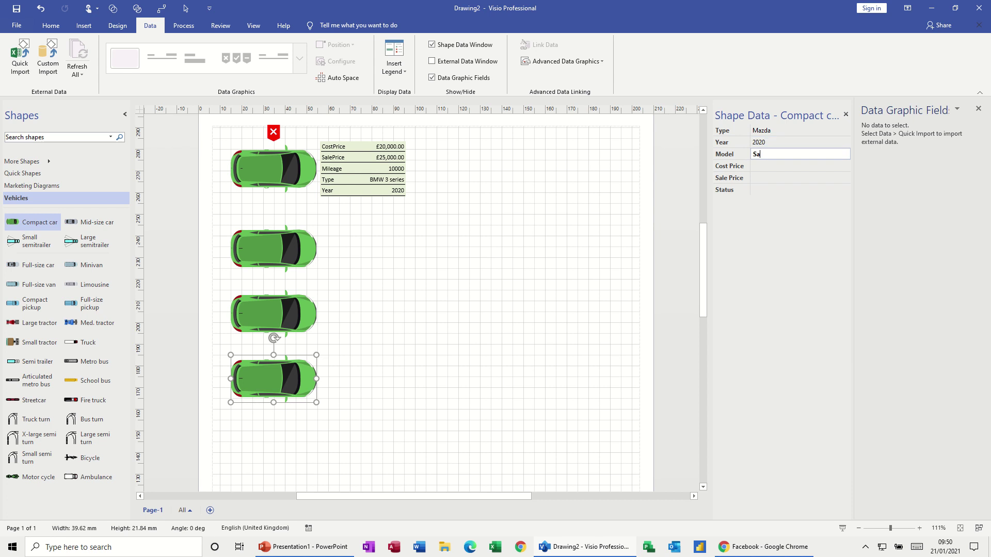
{"action": "type", "text": "Saloon"}
{"action": "key", "text": "Return"}
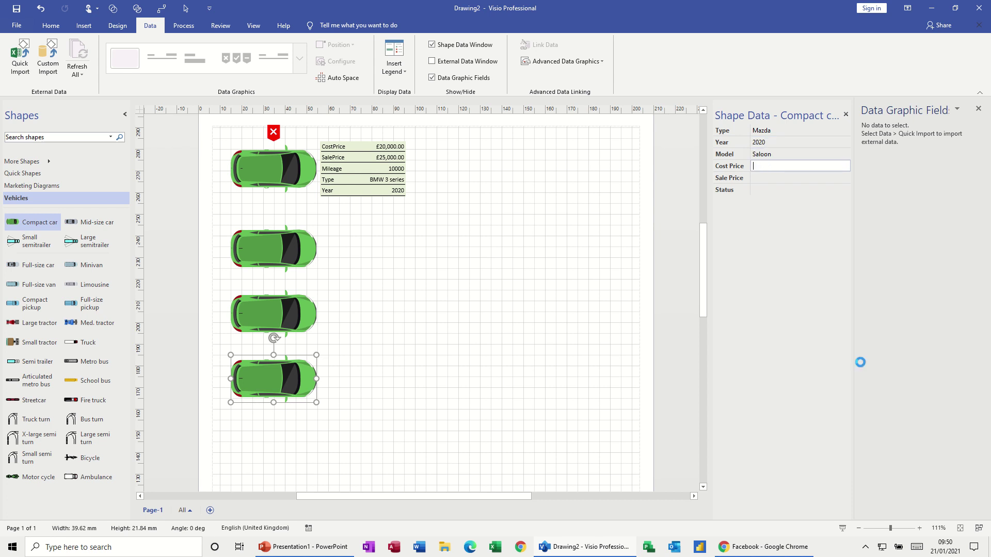
Enter Cost Price 18000, Sale Price 20000 and Status Sold.
{"action": "type", "text": "18000"}
{"action": "key", "text": "Return"}
{"action": "type", "text": "20000"}
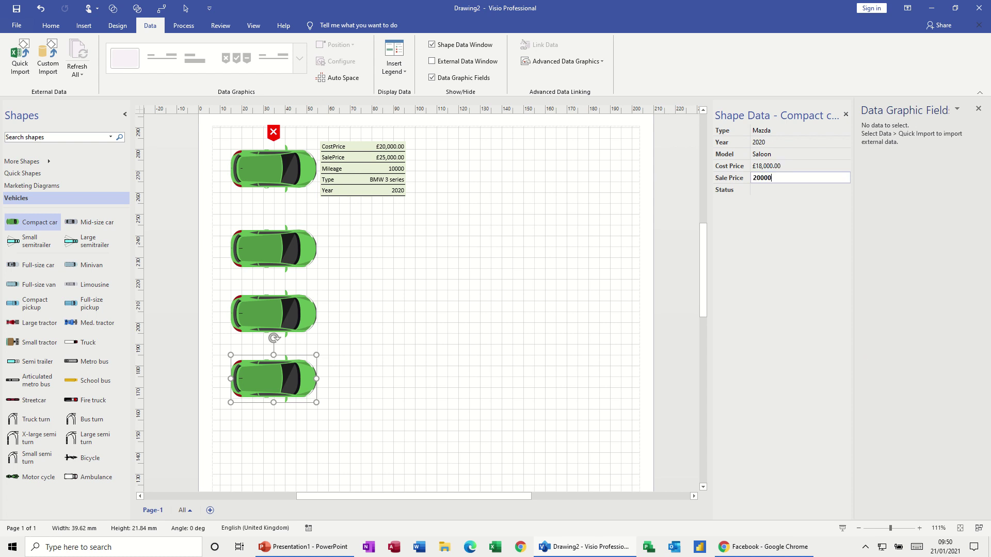
{"action": "key", "text": "Return"}
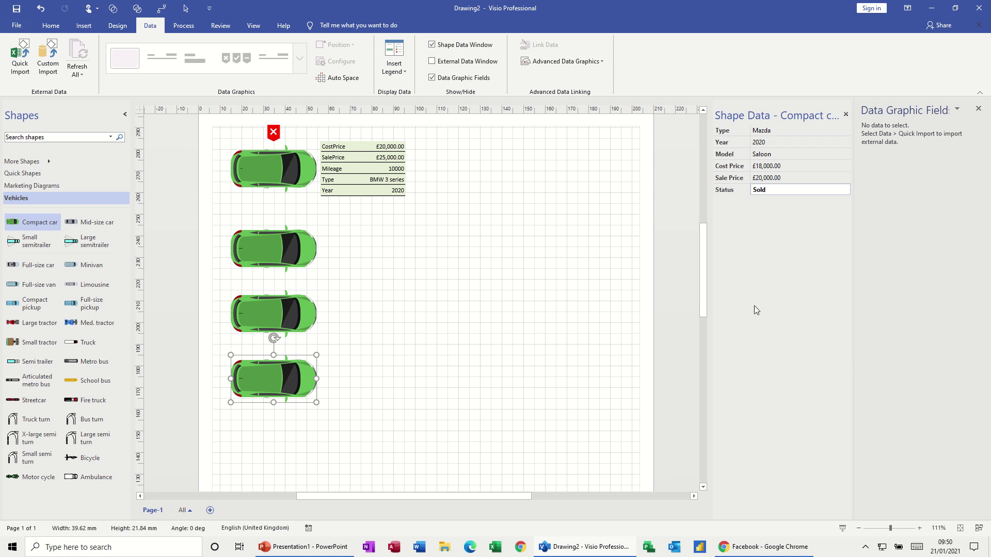
{"action": "key", "text": "Return"}
Check each lower car's shape data, then open the data graphic options for the BMW 3 car.
{"action": "left_click", "coordinate": [289, 240]}
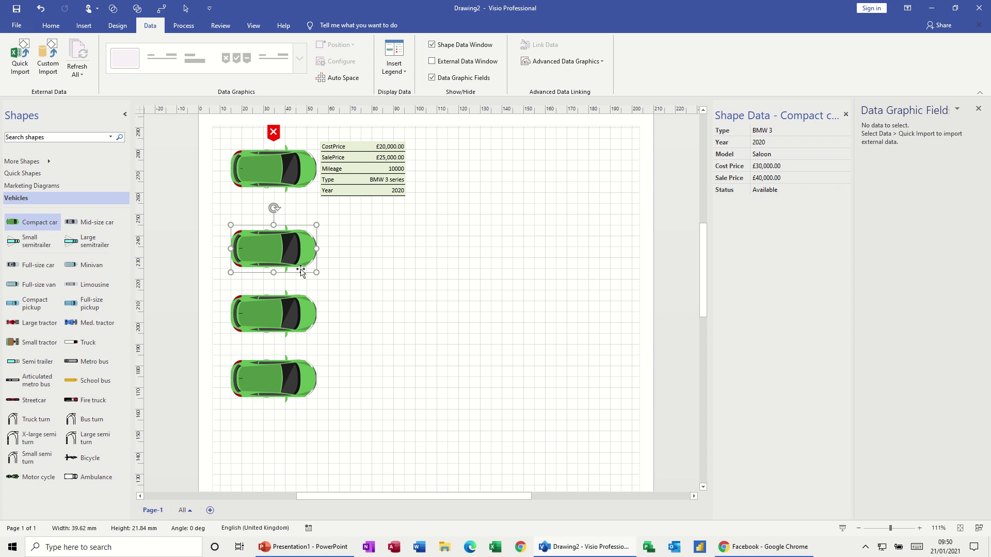
{"action": "left_click", "coordinate": [283, 310]}
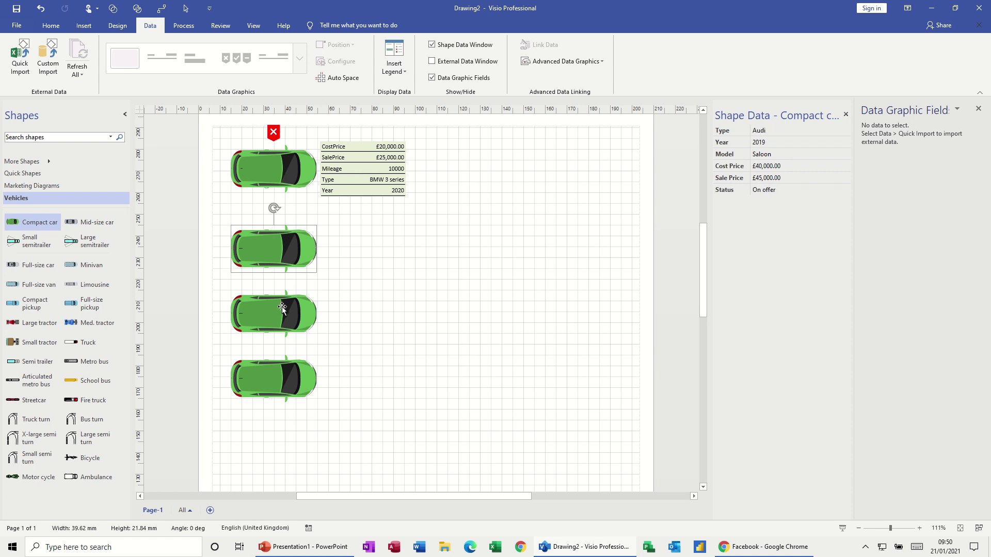
{"action": "left_click", "coordinate": [292, 376]}
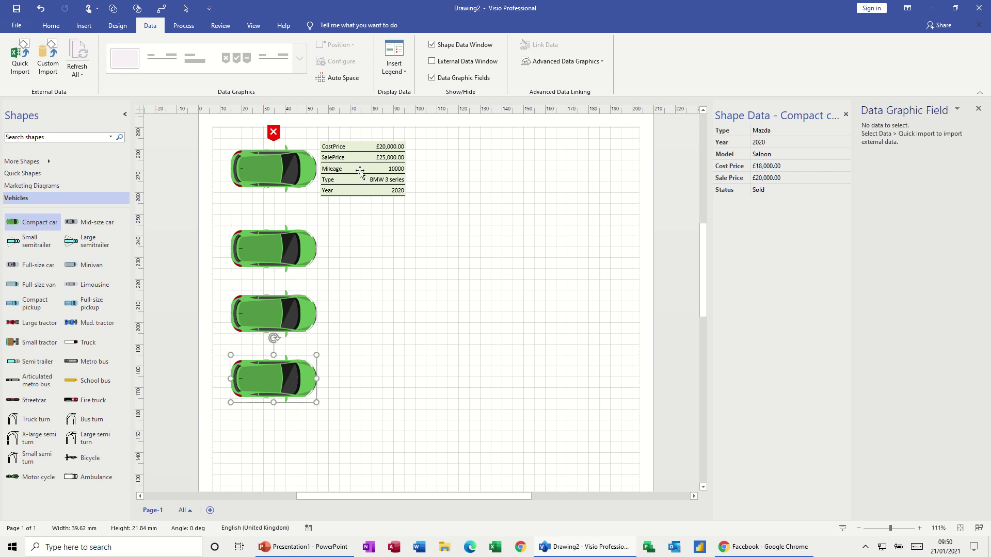
{"action": "left_click", "coordinate": [301, 243]}
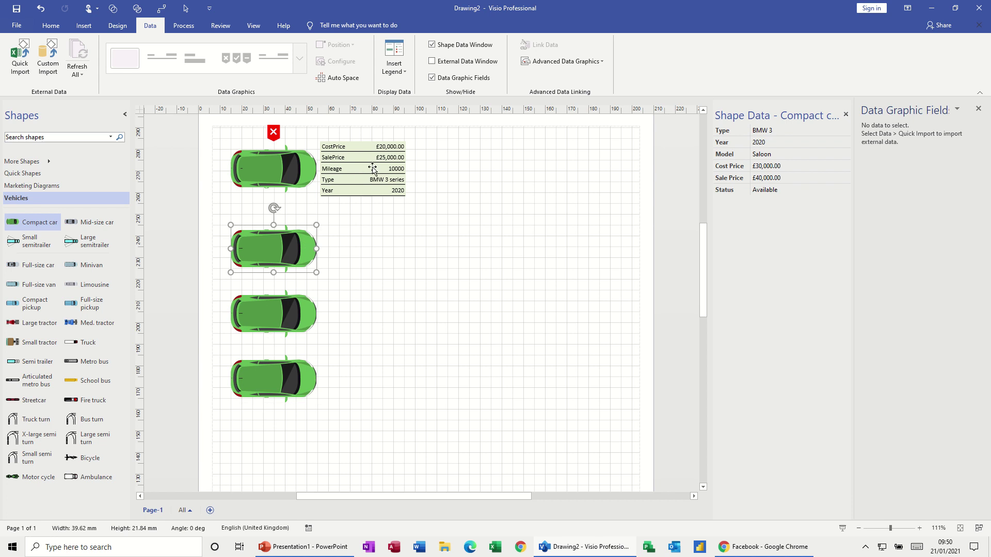
{"action": "left_click", "coordinate": [547, 63]}
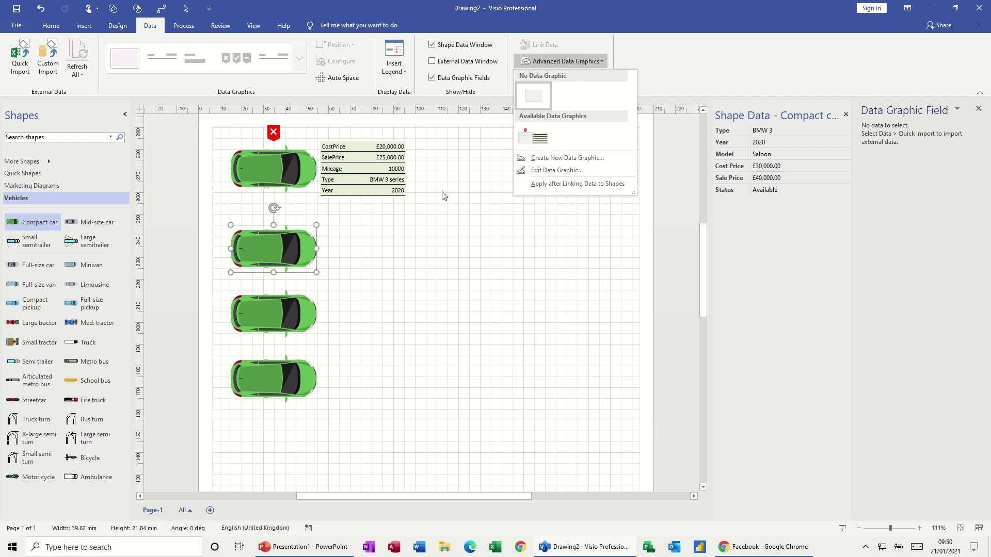
Start a new data graphic with default position Far Right and Middle.
{"action": "left_click", "coordinate": [537, 159]}
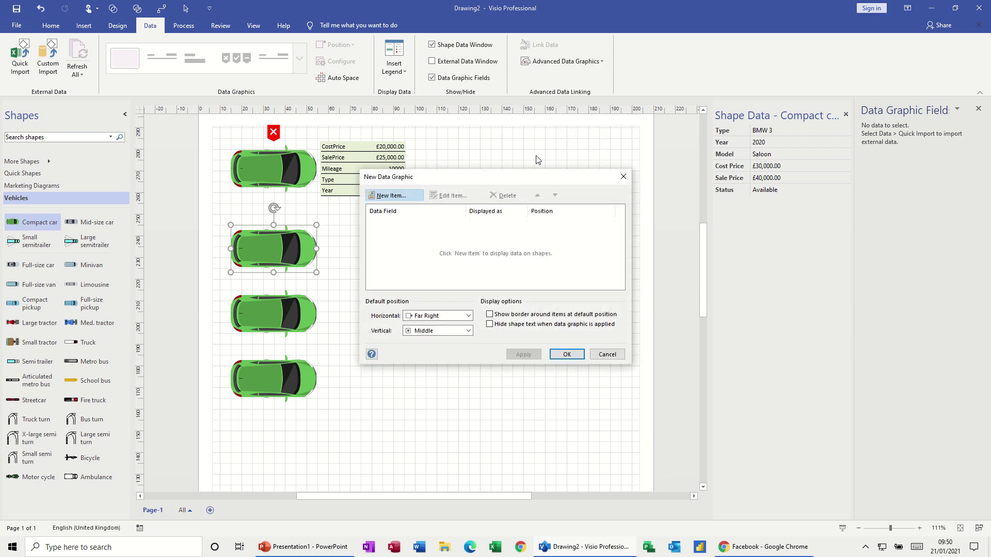
{"action": "left_click_drag", "start_coordinate": [456, 181], "coordinate": [527, 172]}
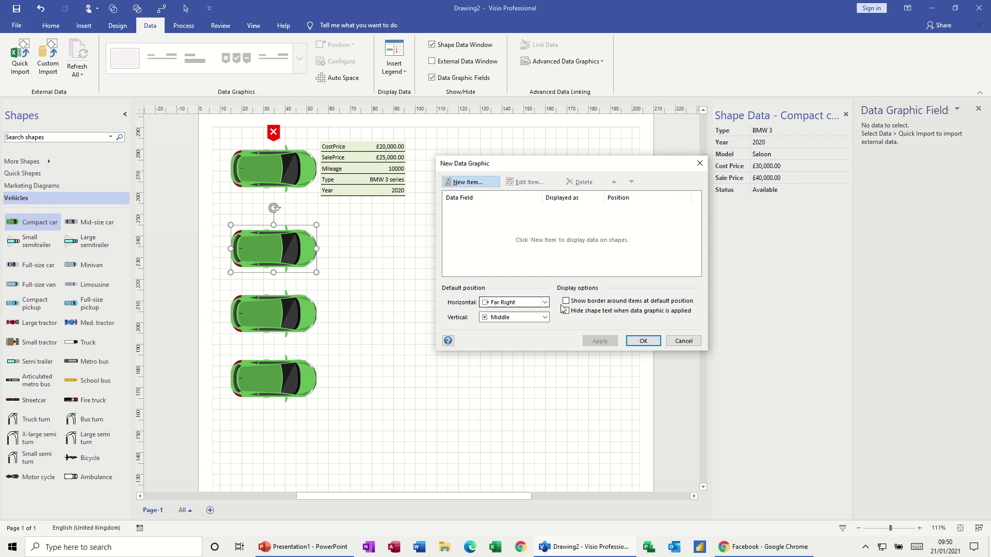
{"action": "left_click", "coordinate": [545, 305]}
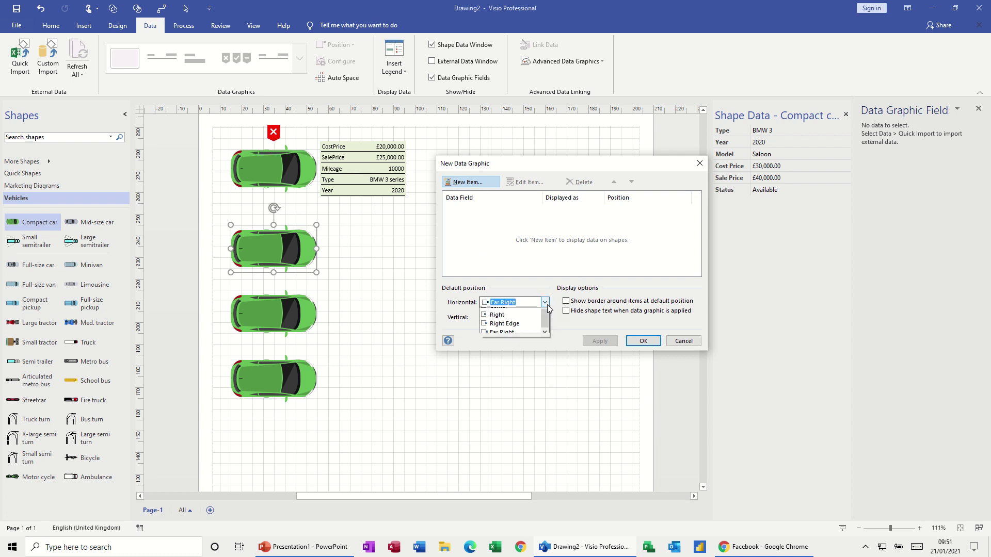
{"action": "left_click", "coordinate": [546, 304]}
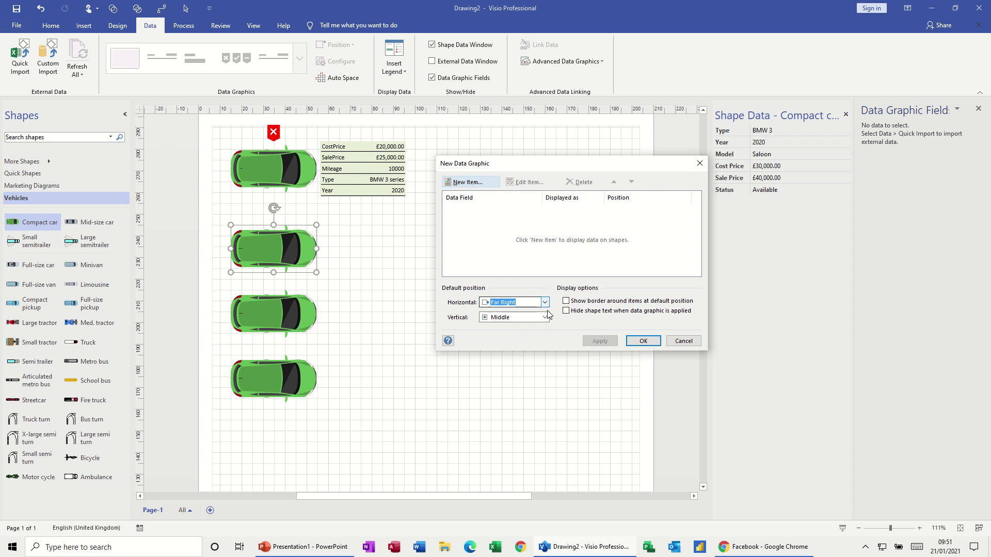
{"action": "left_click", "coordinate": [545, 318]}
{"action": "left_click", "coordinate": [546, 317]}
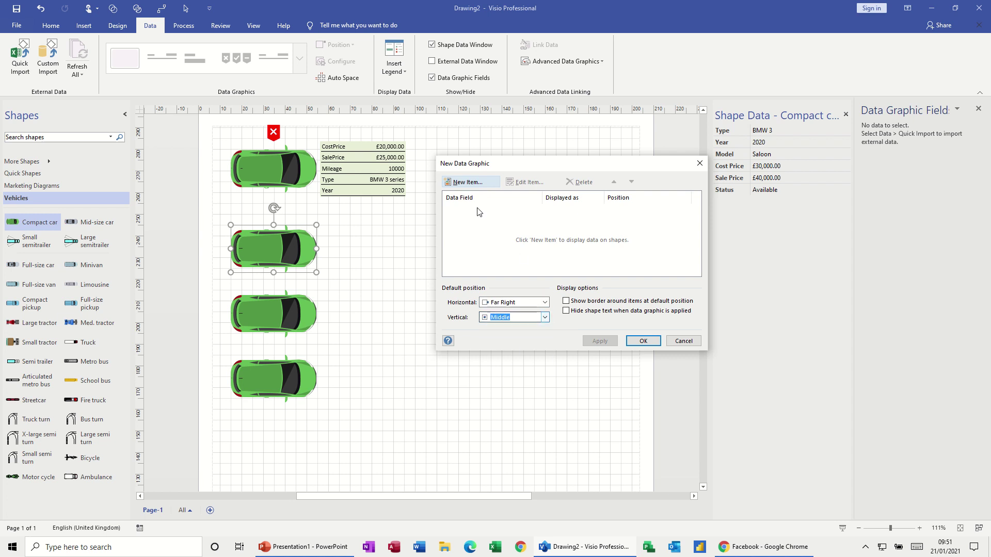
Add an item showing the Type field as Text in the Text callout 3 style.
{"action": "left_click", "coordinate": [467, 182]}
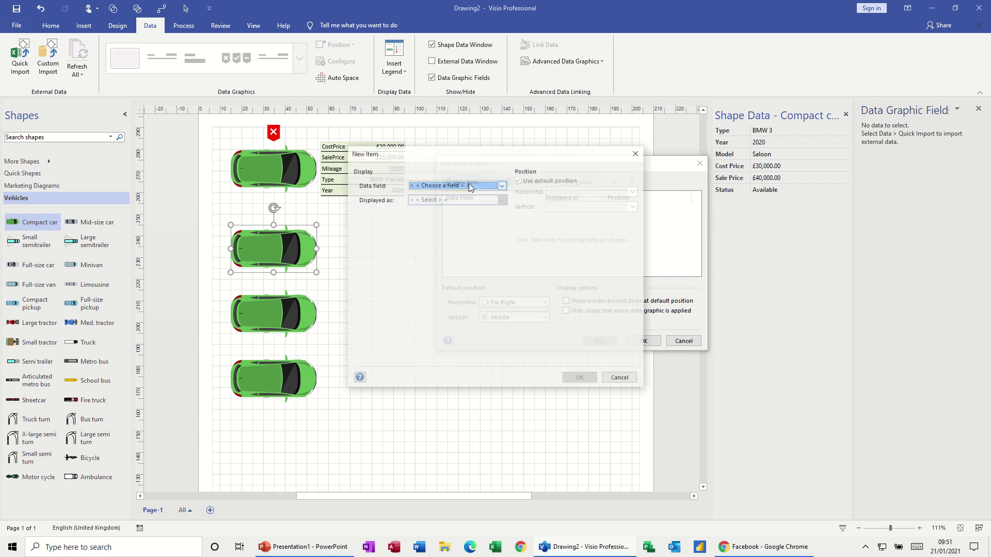
{"action": "left_click", "coordinate": [502, 185]}
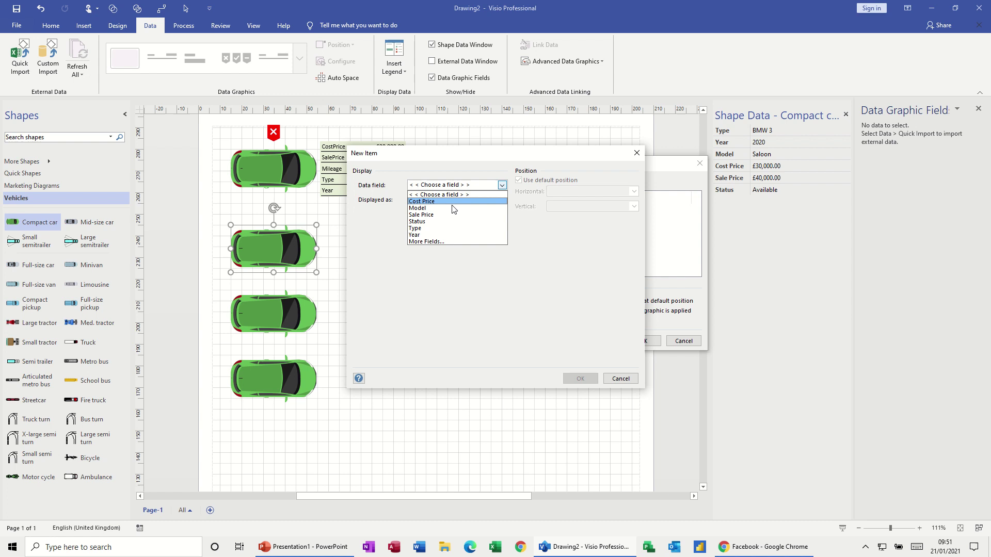
{"action": "left_click", "coordinate": [431, 229]}
{"action": "left_click", "coordinate": [490, 202]}
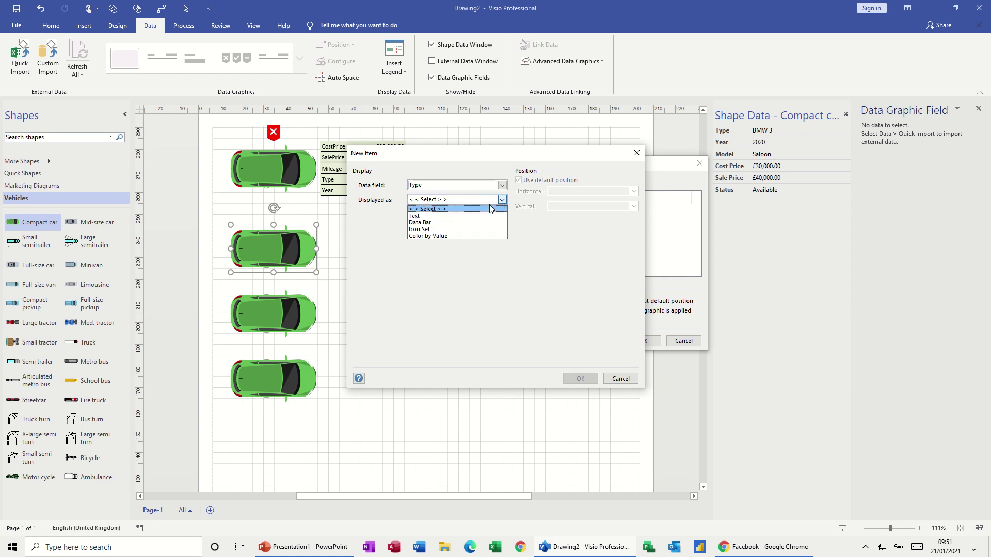
{"action": "left_click", "coordinate": [471, 217]}
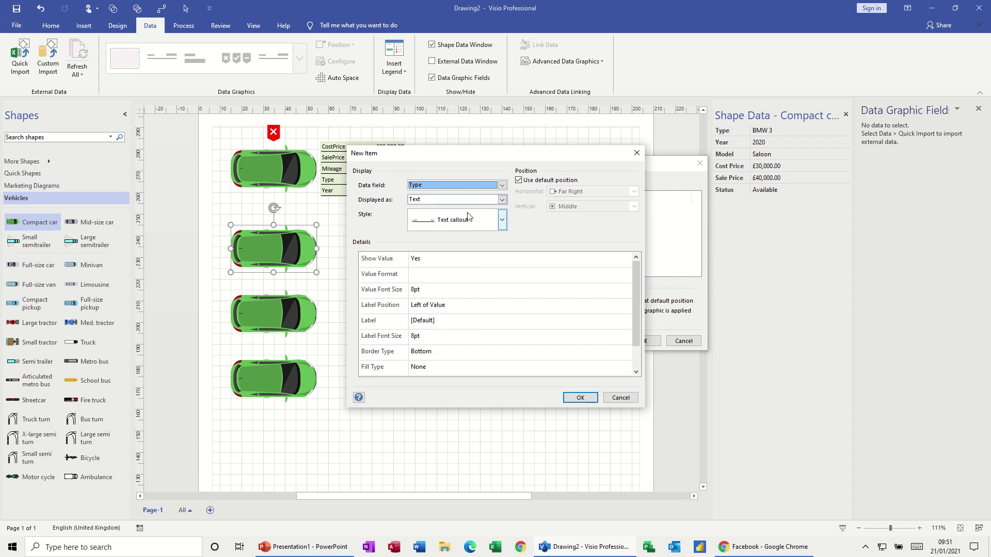
{"action": "left_click", "coordinate": [502, 221]}
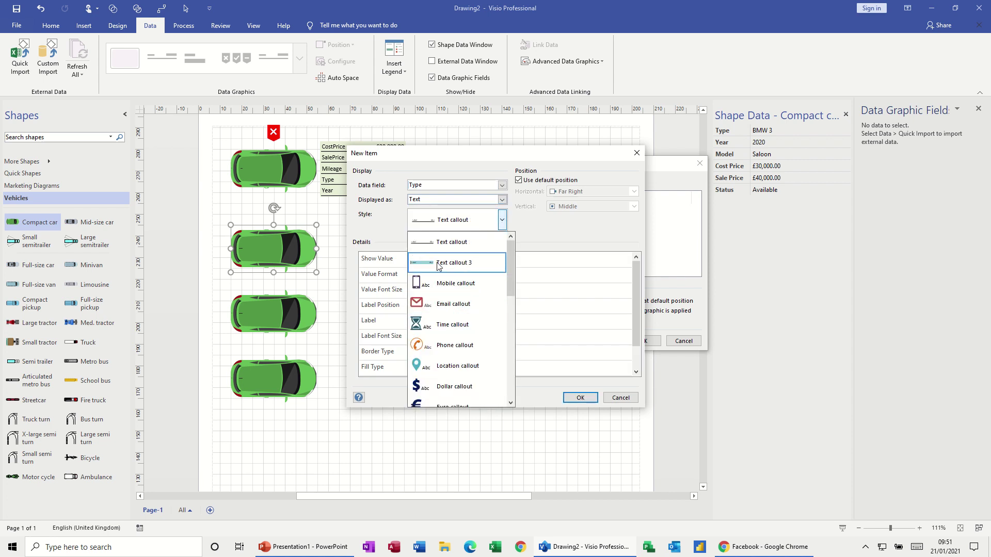
{"action": "scroll", "coordinate": [444, 284], "scroll_direction": "down", "scroll_amount": 4}
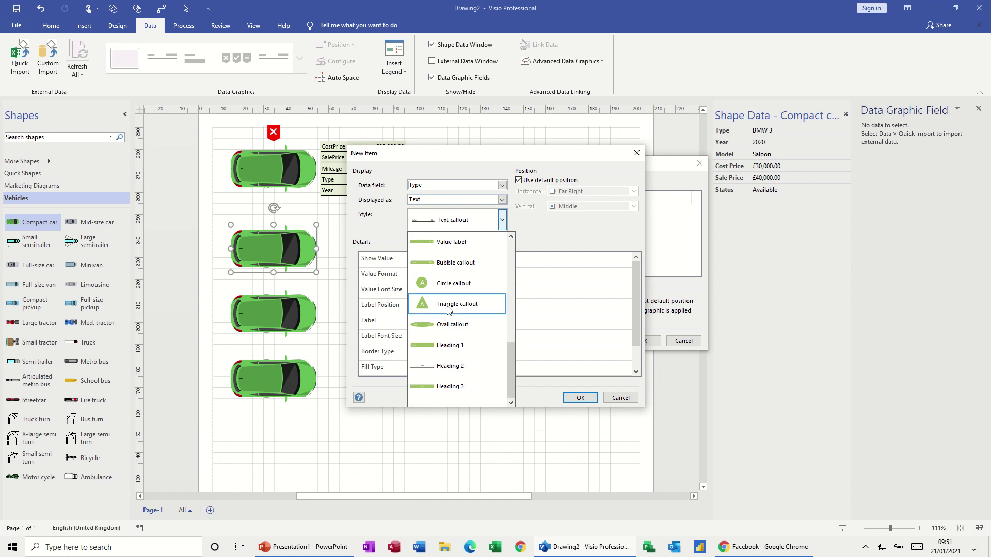
{"action": "scroll", "coordinate": [448, 306], "scroll_direction": "up", "scroll_amount": 5}
{"action": "scroll", "coordinate": [448, 308], "scroll_direction": "up", "scroll_amount": 1}
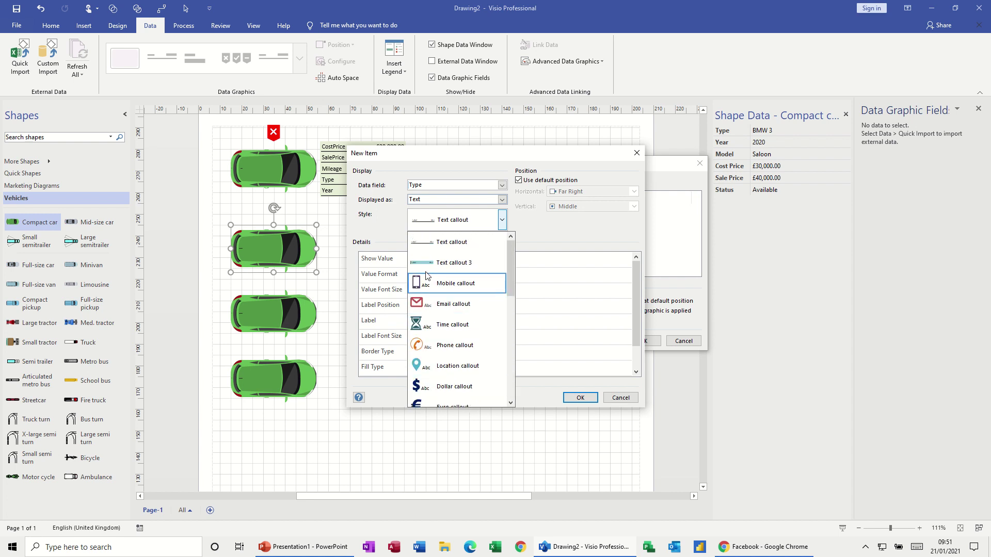
{"action": "left_click", "coordinate": [459, 263]}
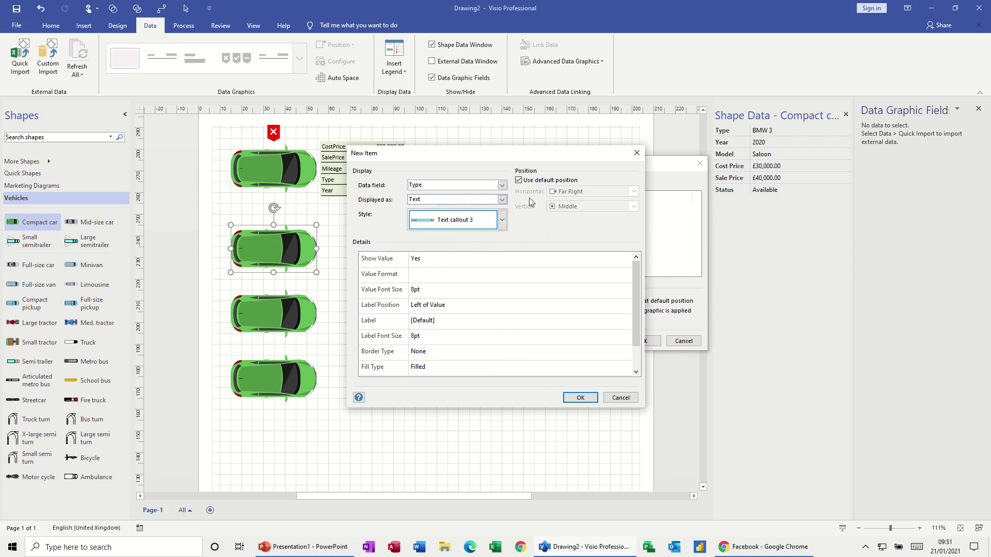
Untick default position and place the Type callout at Far Right, Middle.
{"action": "left_click", "coordinate": [518, 181]}
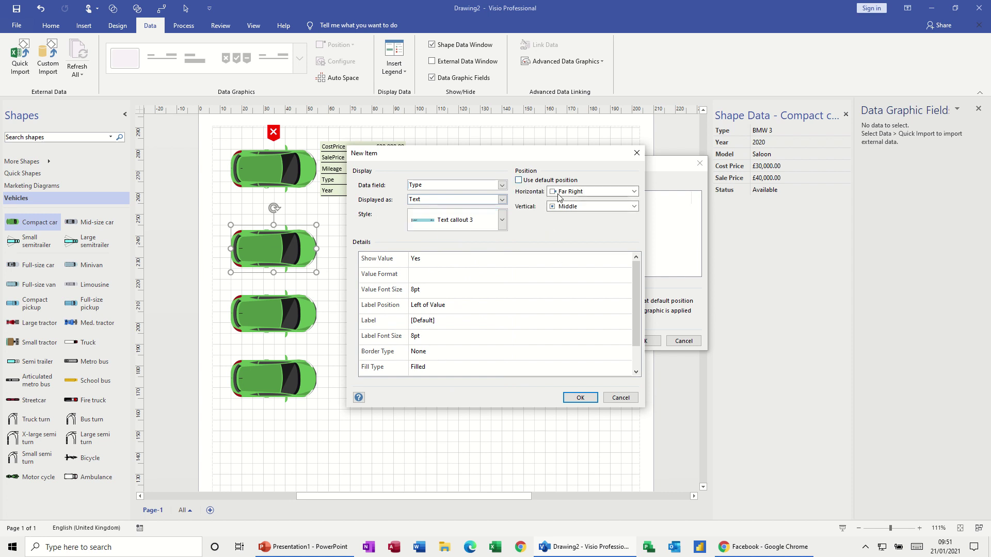
{"action": "left_click", "coordinate": [635, 191]}
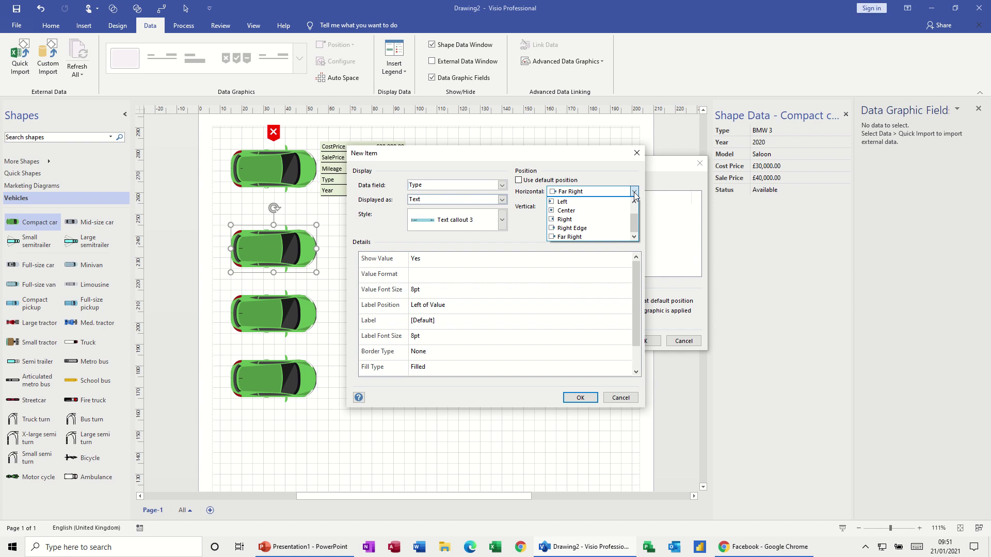
{"action": "left_click", "coordinate": [634, 192]}
{"action": "key", "text": "Tab"}
{"action": "left_click", "coordinate": [636, 209]}
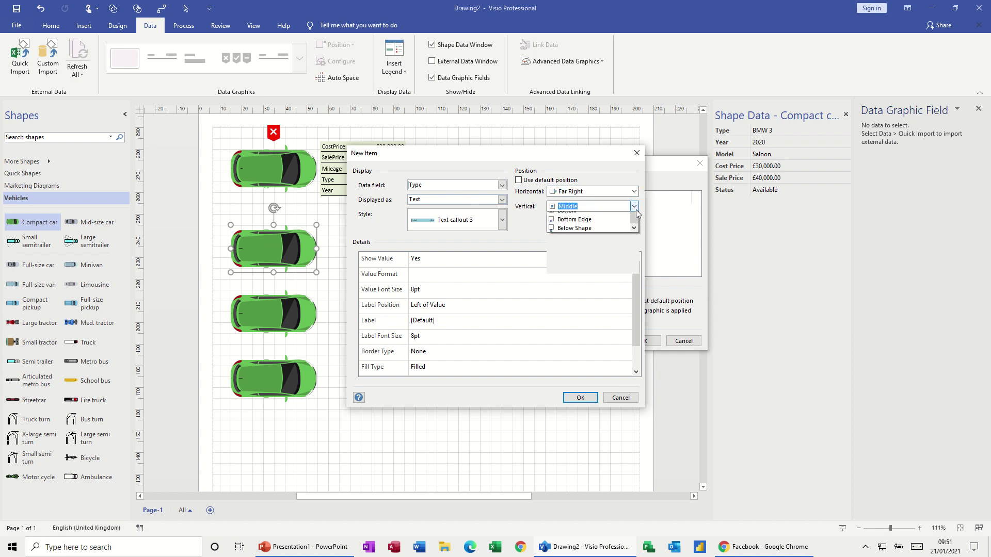
{"action": "left_click", "coordinate": [636, 210]}
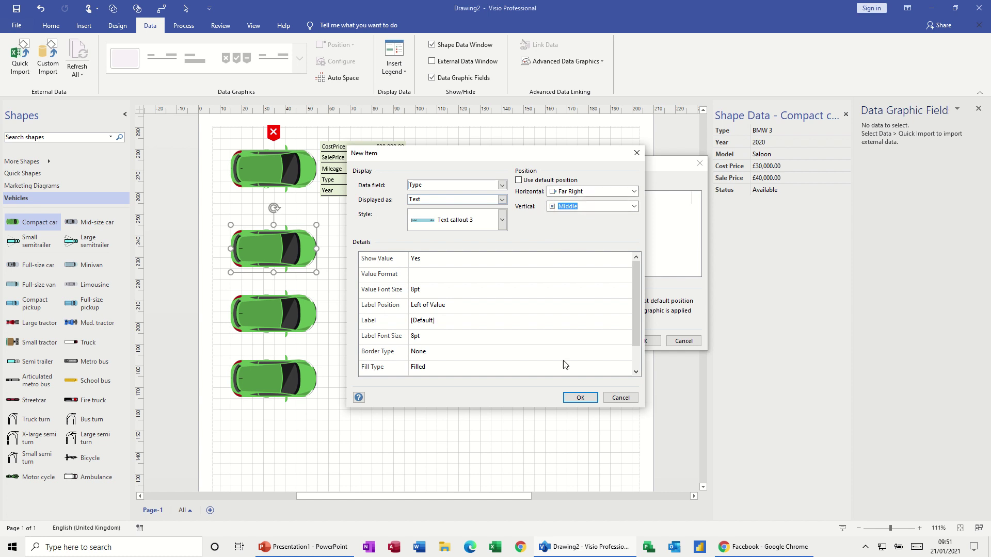
Confirm the Type item, then add Year and Model items, each displayed as Text.
{"action": "left_click", "coordinate": [579, 398]}
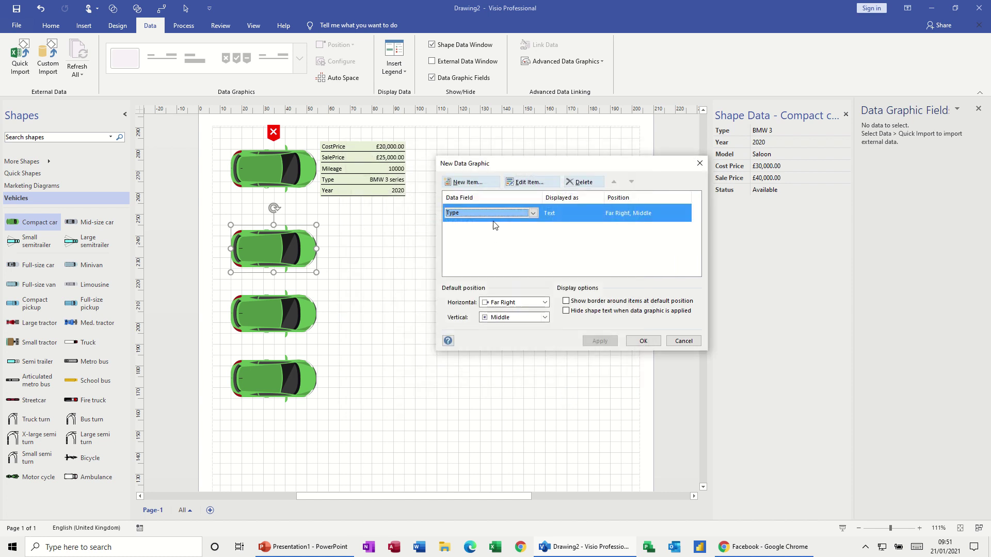
{"action": "left_click", "coordinate": [477, 182]}
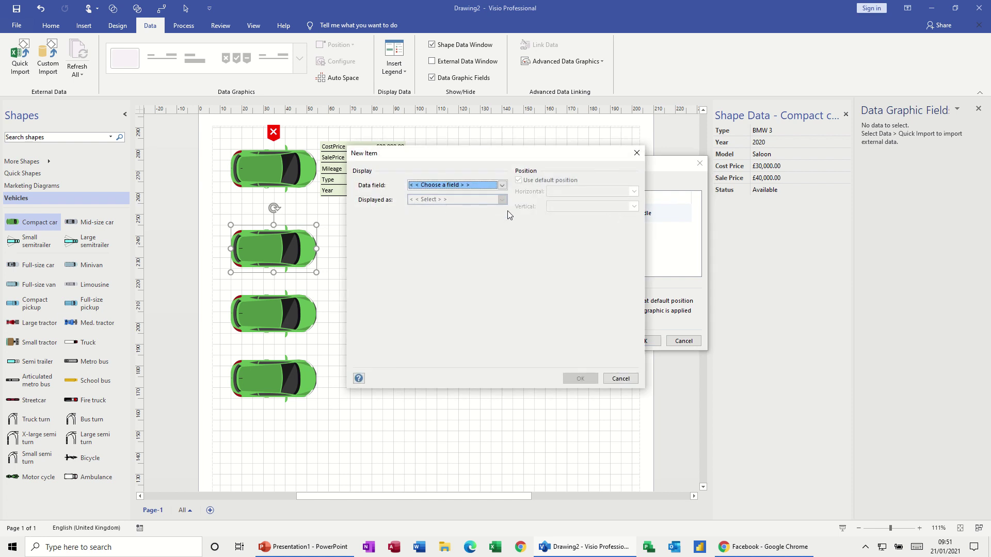
{"action": "left_click", "coordinate": [505, 187]}
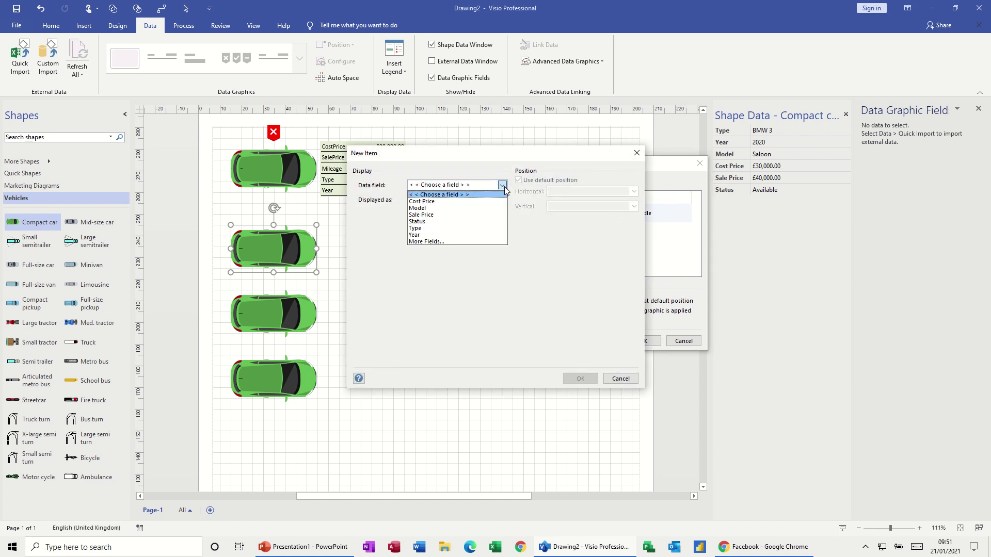
{"action": "left_click", "coordinate": [444, 234]}
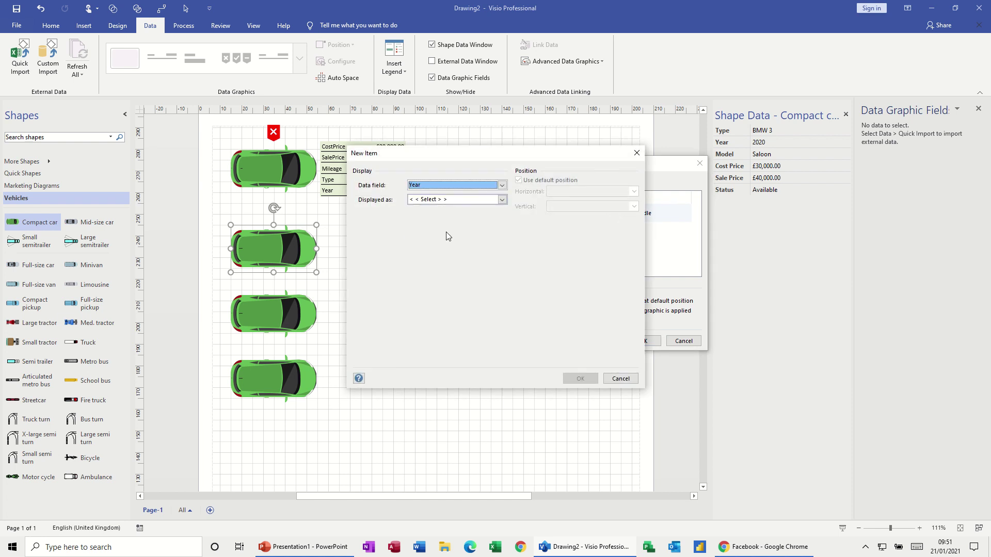
{"action": "left_click", "coordinate": [501, 201]}
{"action": "left_click", "coordinate": [477, 216]}
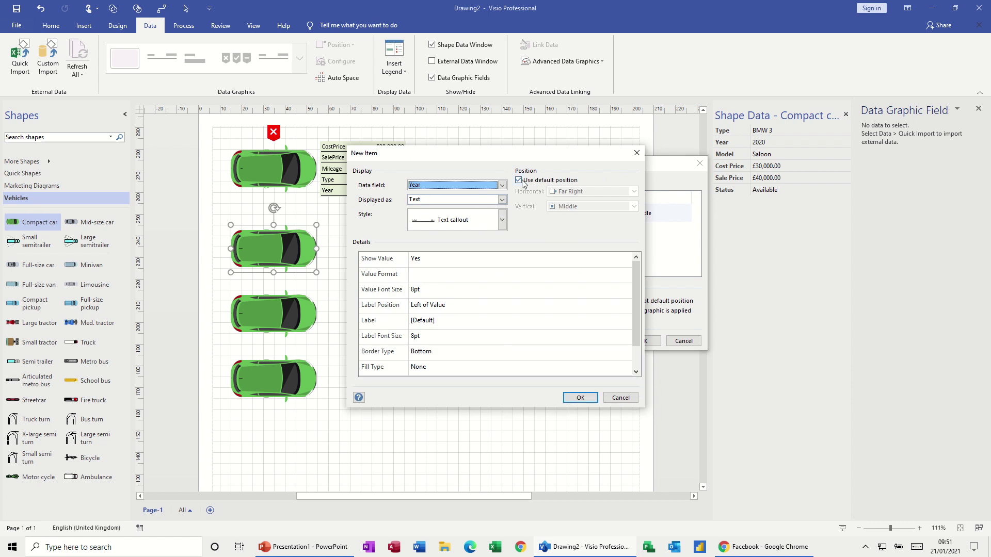
{"action": "left_click", "coordinate": [576, 396]}
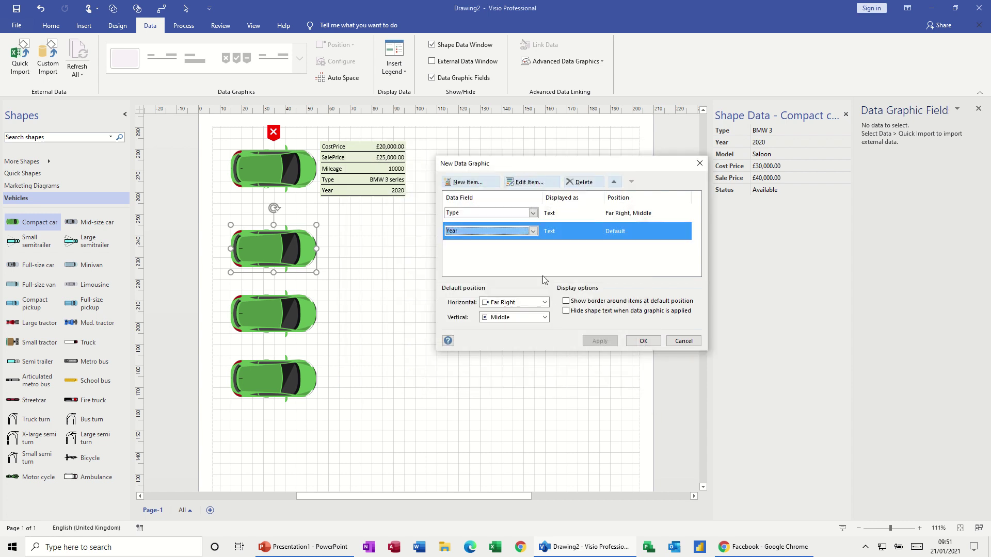
{"action": "left_click", "coordinate": [479, 183]}
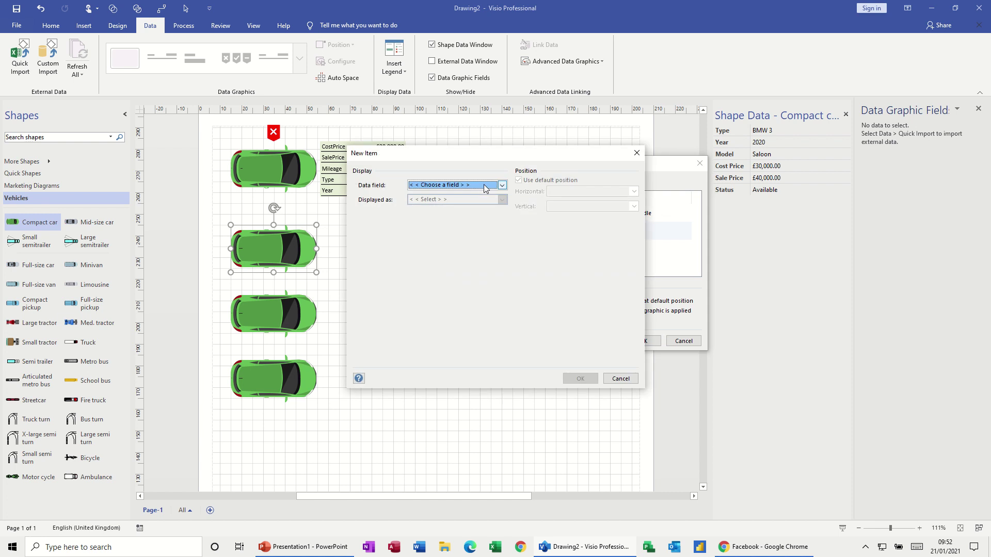
{"action": "left_click", "coordinate": [502, 187]}
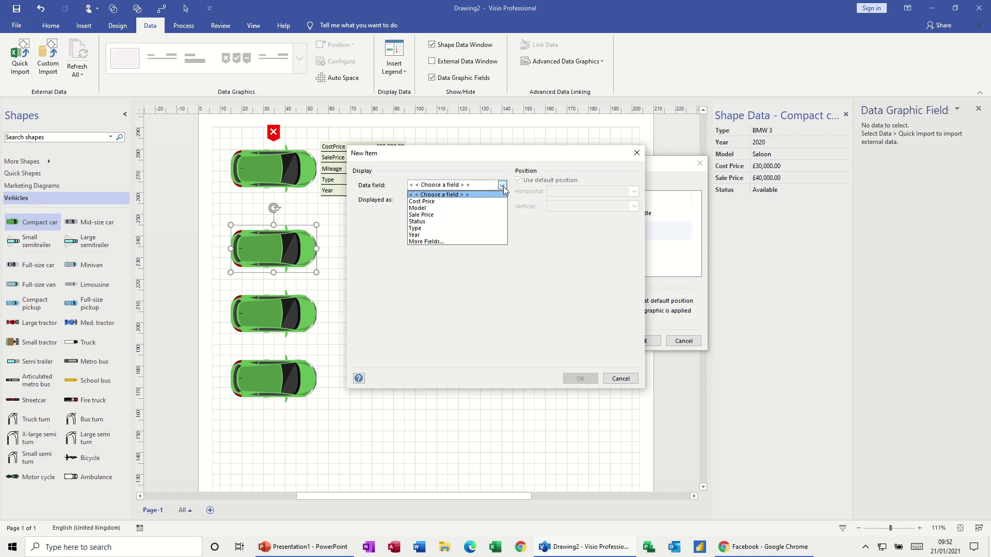
{"action": "left_click", "coordinate": [461, 207]}
{"action": "left_click", "coordinate": [501, 200]}
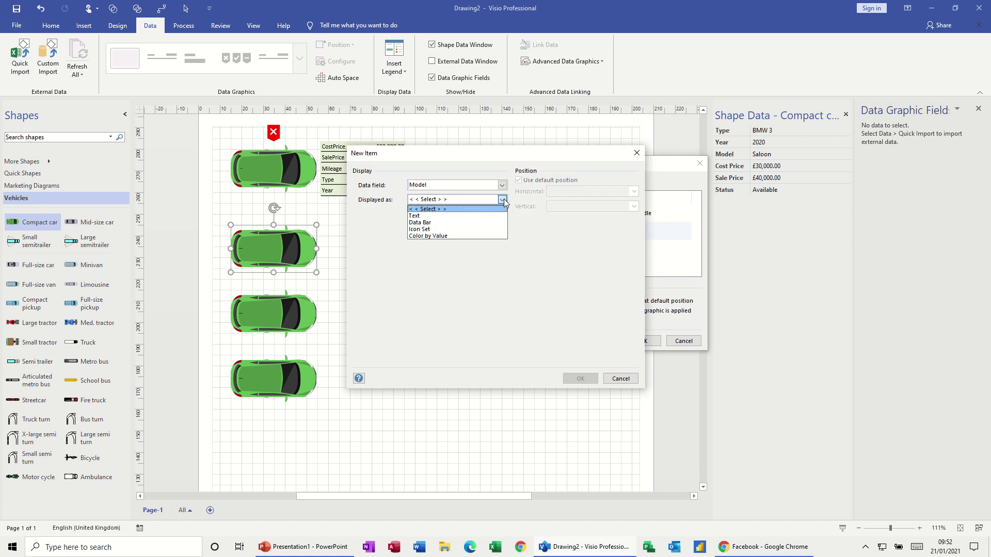
{"action": "left_click", "coordinate": [466, 216]}
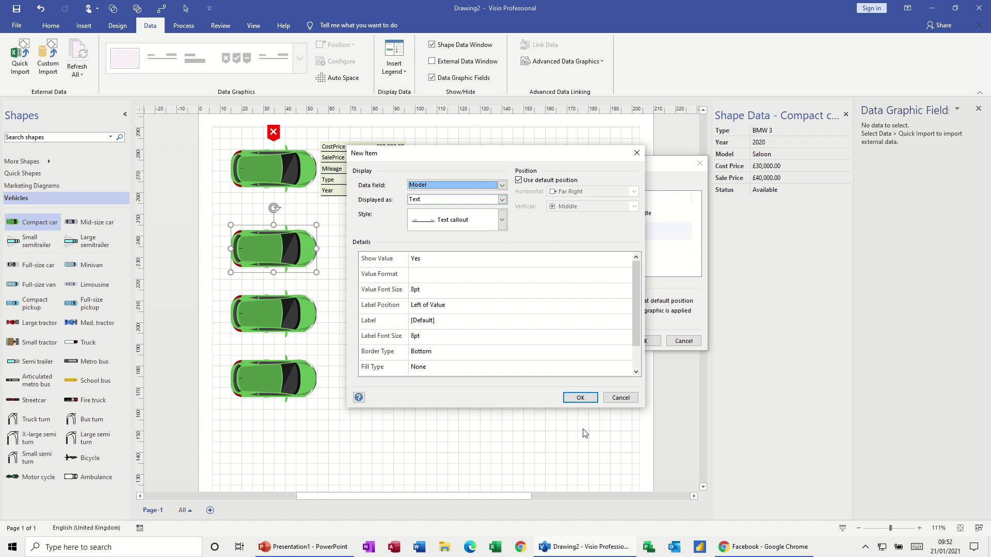
{"action": "left_click", "coordinate": [578, 398]}
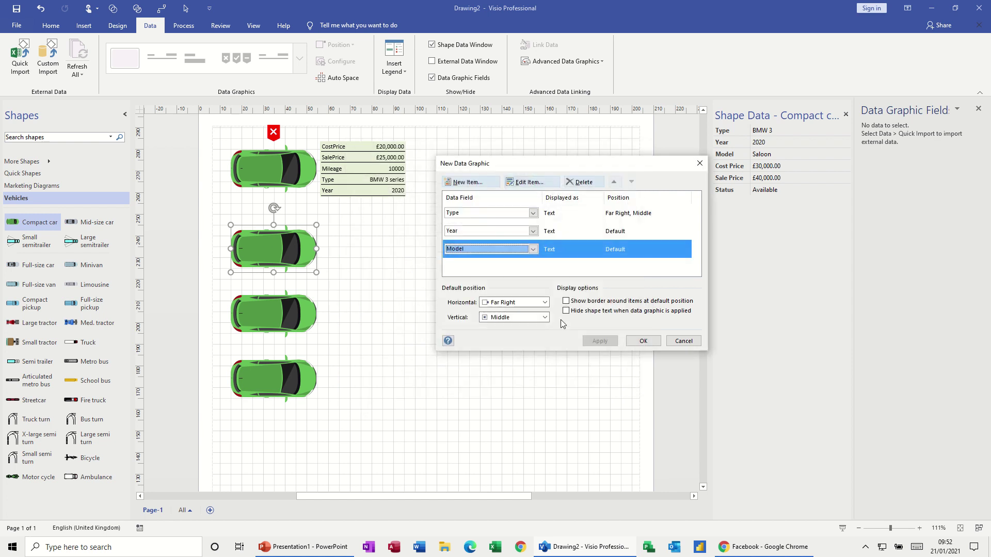
Add Cost Price and Sale Price items to the data graphic, each displayed as Text.
{"action": "left_click", "coordinate": [475, 186]}
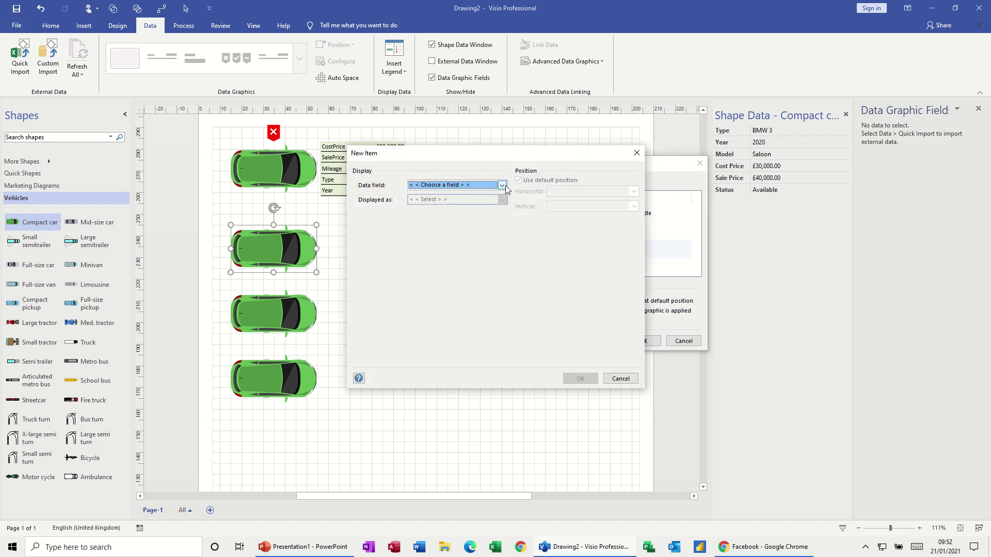
{"action": "left_click", "coordinate": [504, 186]}
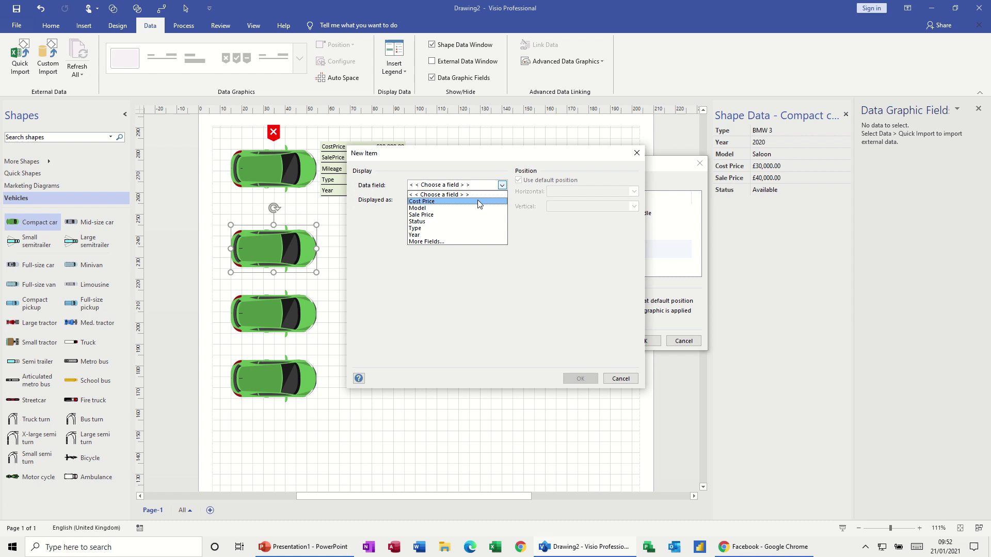
{"action": "left_click", "coordinate": [479, 203]}
{"action": "left_click", "coordinate": [501, 200]}
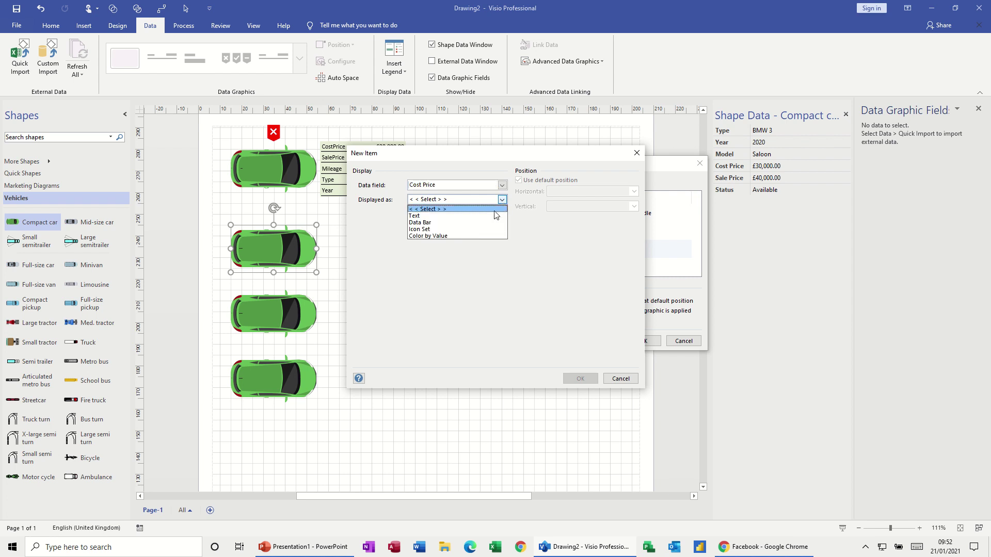
{"action": "left_click", "coordinate": [485, 215]}
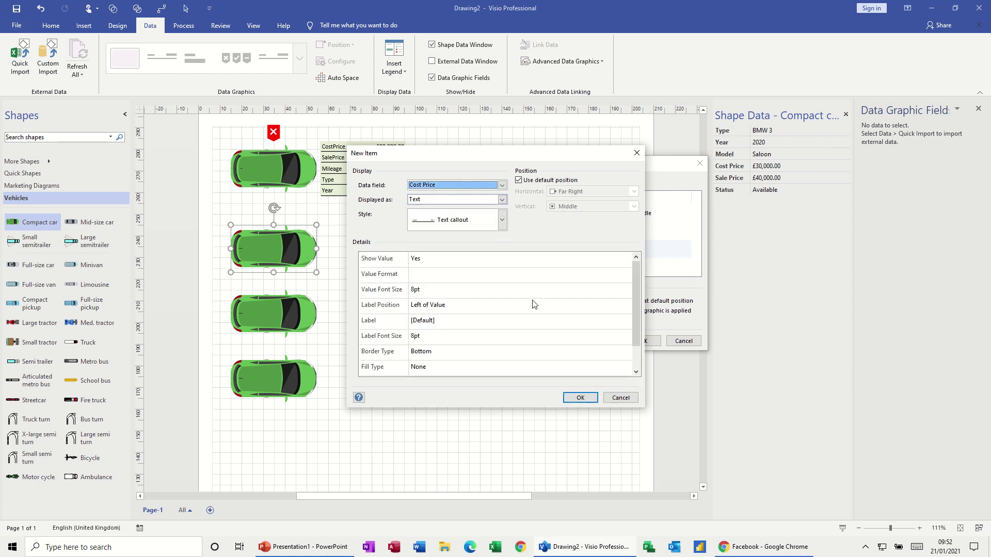
{"action": "left_click", "coordinate": [572, 402]}
{"action": "left_click", "coordinate": [488, 182]}
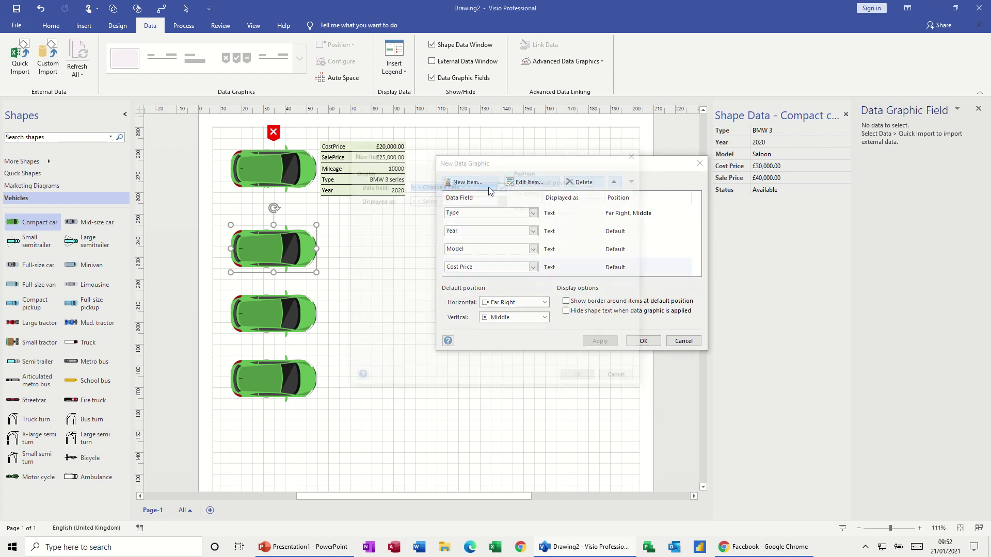
{"action": "left_click", "coordinate": [502, 185]}
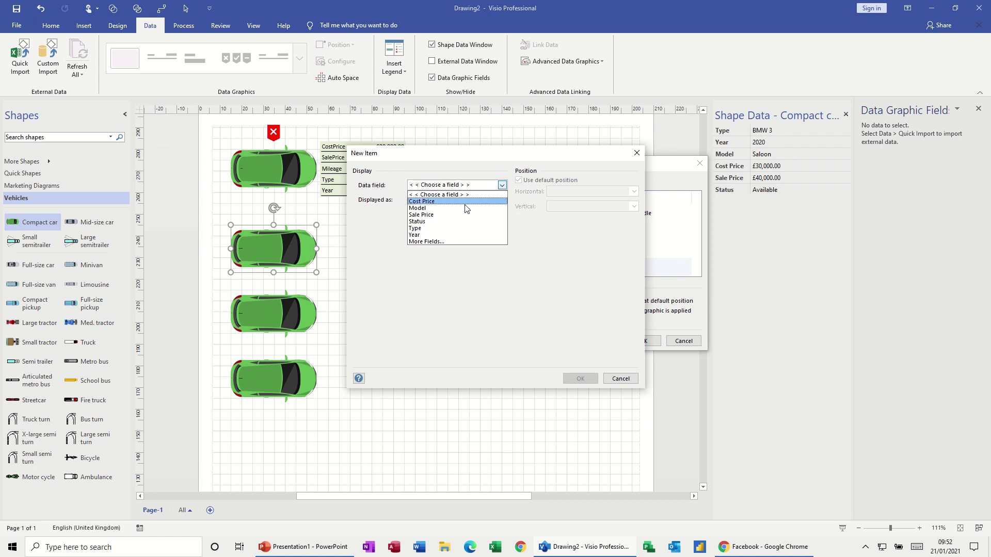
{"action": "left_click", "coordinate": [447, 215]}
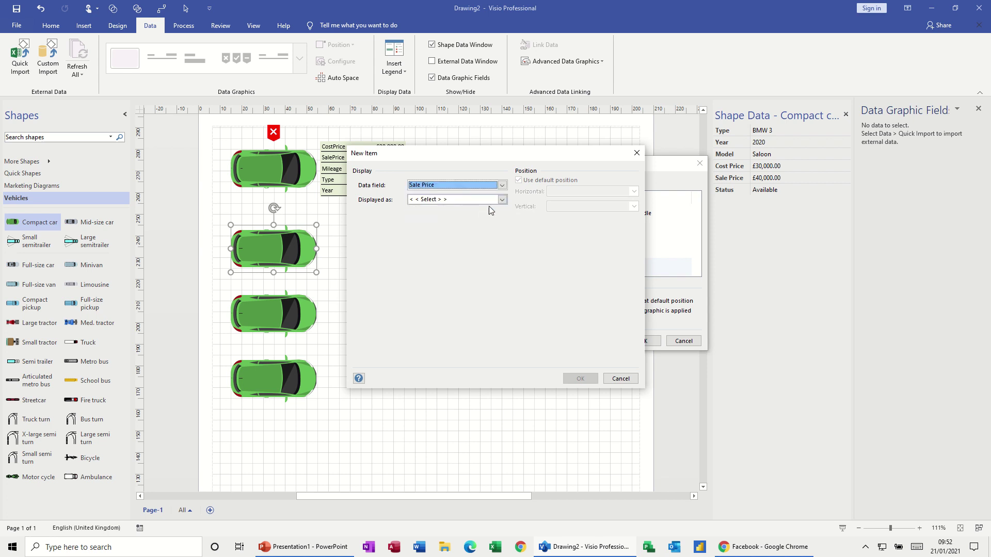
{"action": "left_click", "coordinate": [502, 199]}
{"action": "left_click", "coordinate": [468, 215]}
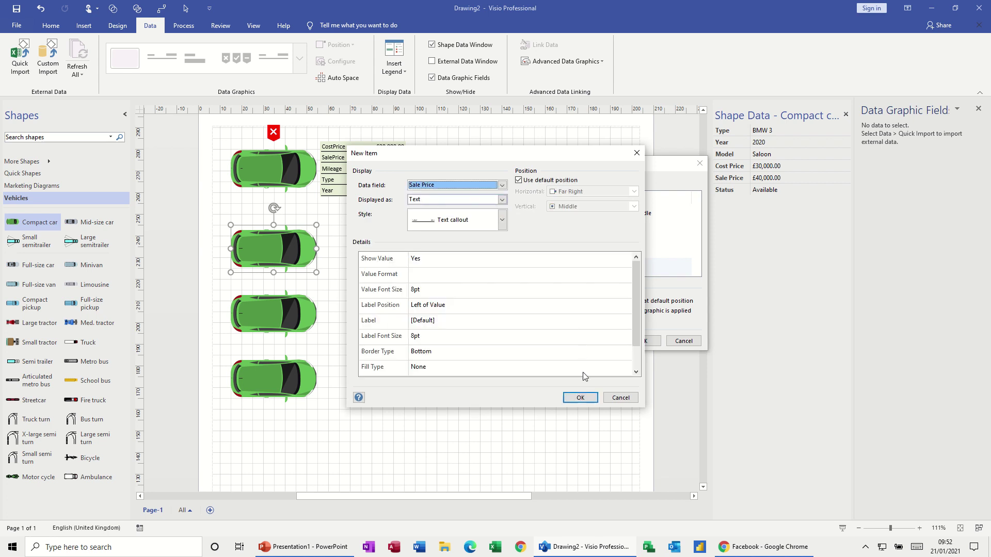
{"action": "left_click", "coordinate": [580, 397]}
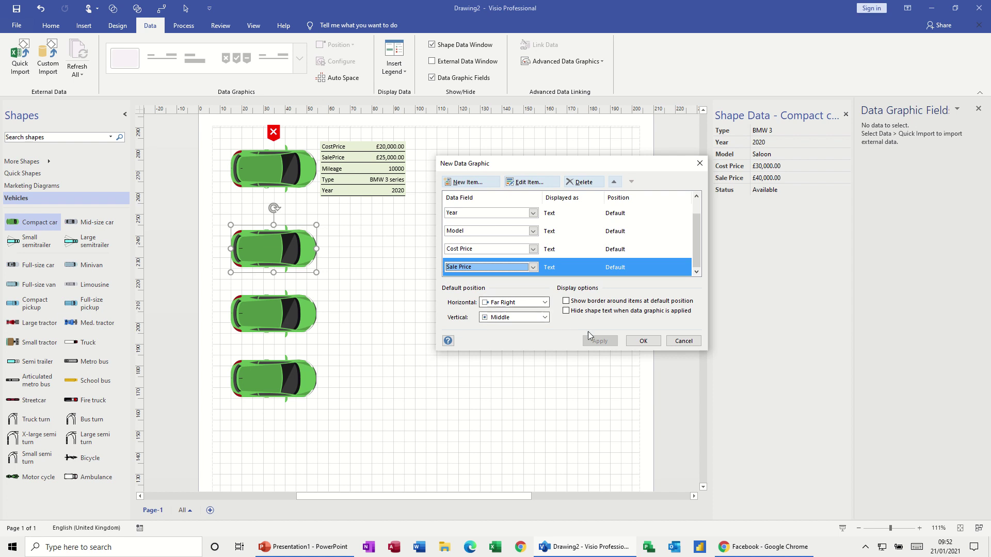
Apply the finished data graphic to the selected car, then select the second car.
{"action": "left_click", "coordinate": [642, 342]}
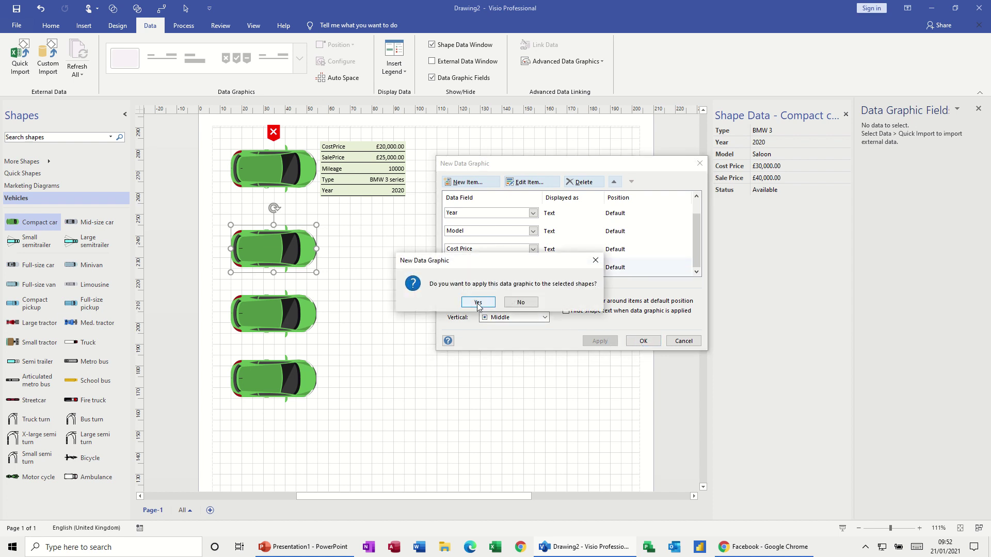
{"action": "left_click", "coordinate": [478, 303]}
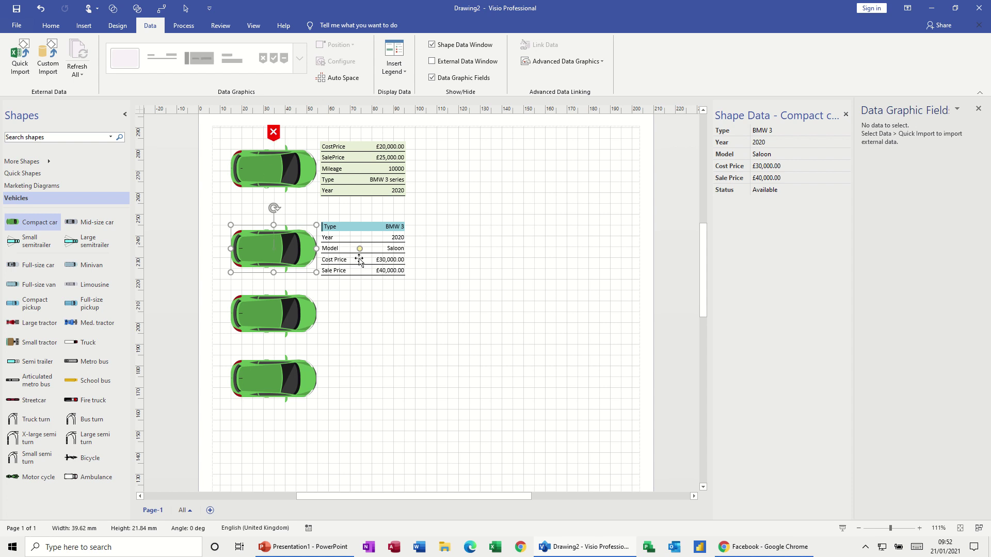
{"action": "left_click", "coordinate": [407, 293]}
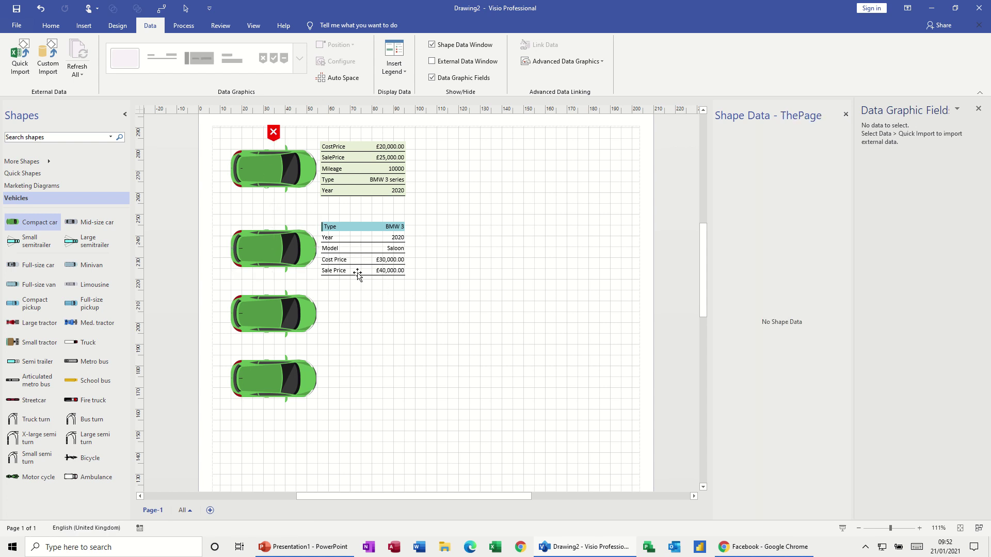
{"action": "left_click", "coordinate": [272, 254]}
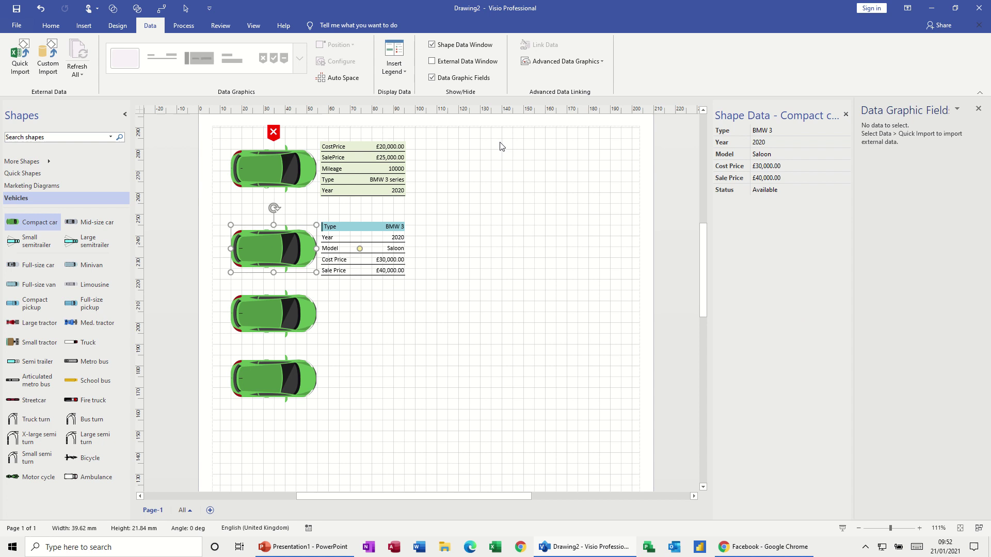
Edit the car's data graphic and add a new item showing the Status field as an Icon Set.
{"action": "left_click", "coordinate": [545, 66]}
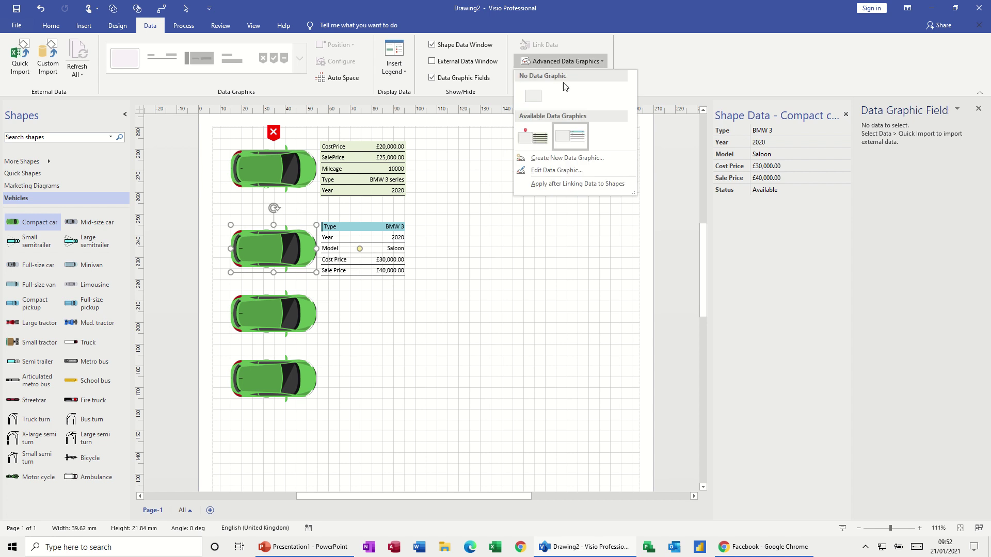
{"action": "left_click", "coordinate": [540, 172]}
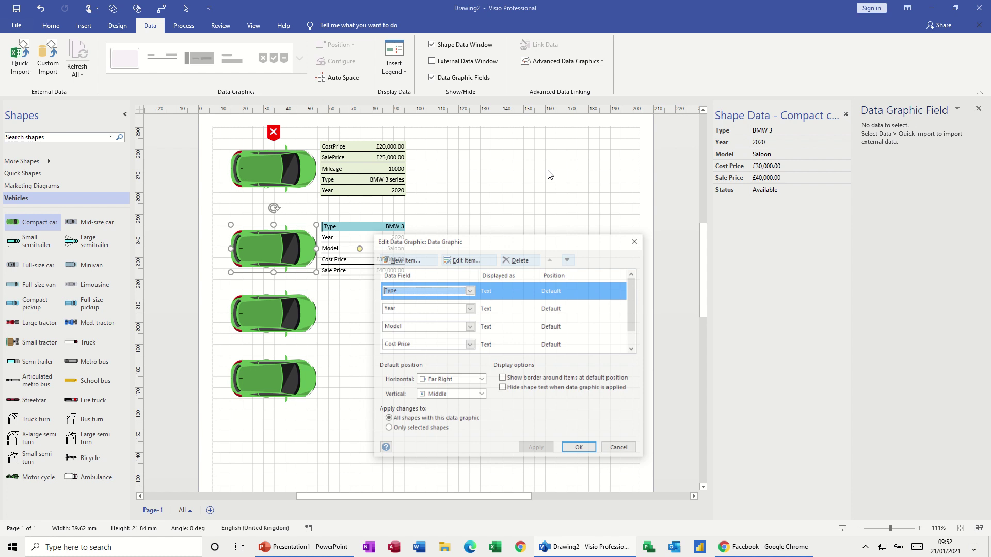
{"action": "left_click", "coordinate": [421, 262]}
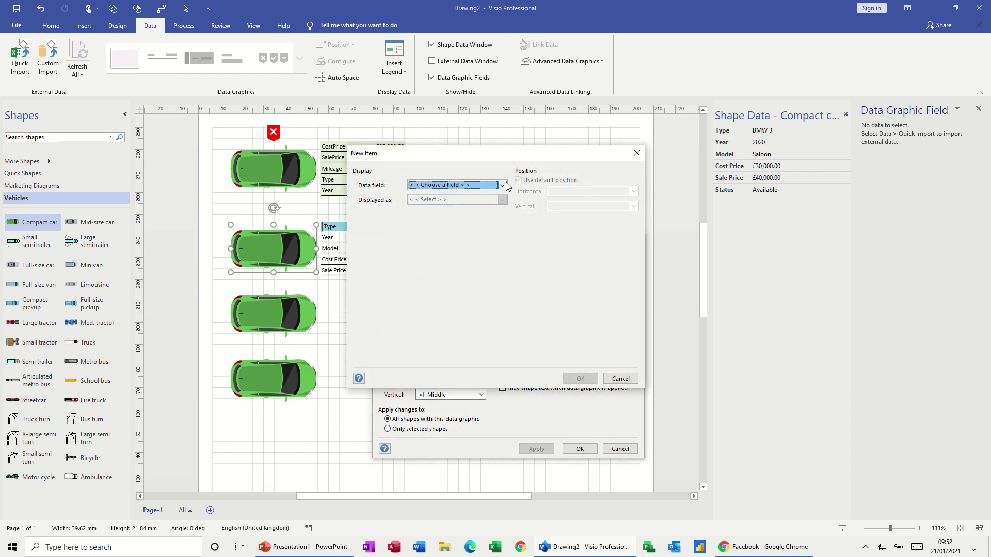
{"action": "left_click", "coordinate": [503, 185]}
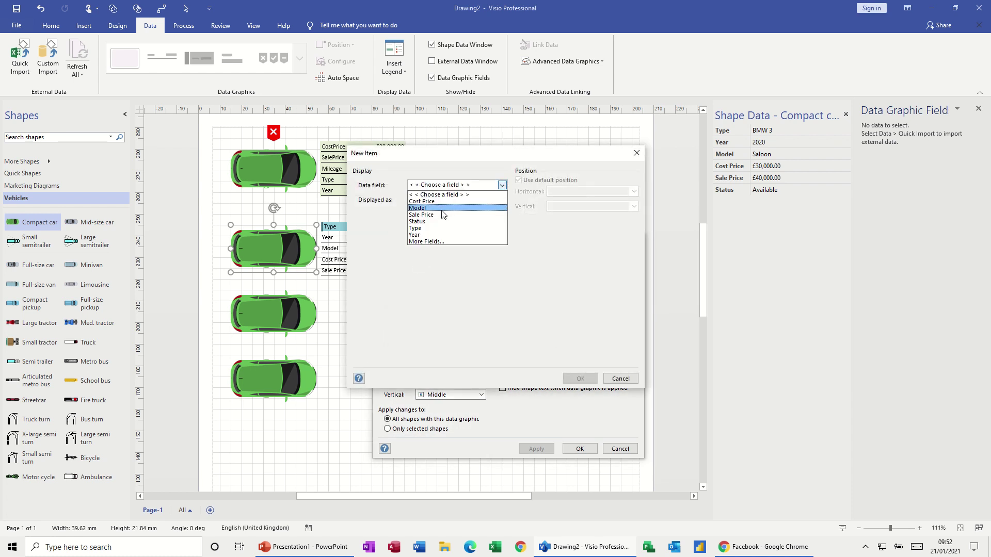
{"action": "left_click", "coordinate": [431, 222]}
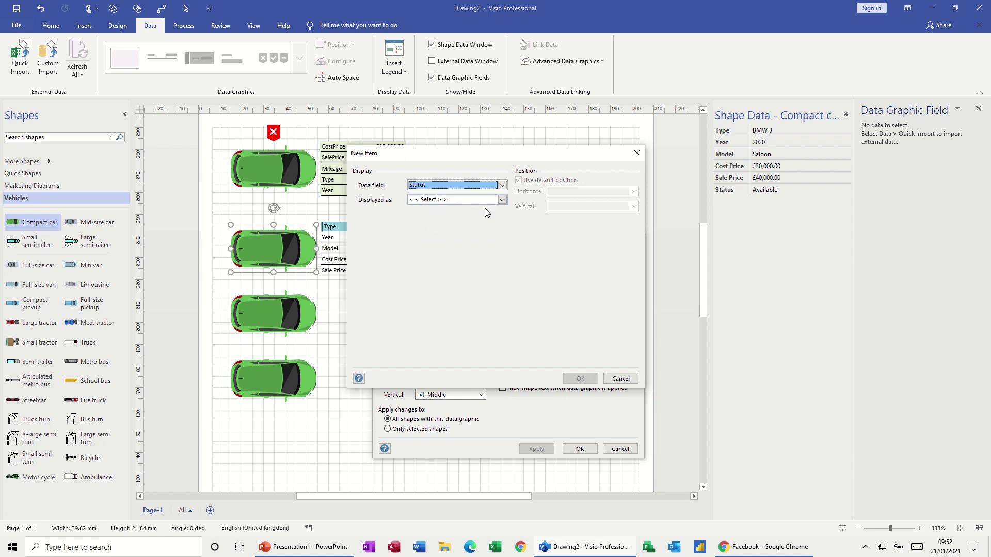
{"action": "left_click", "coordinate": [501, 200]}
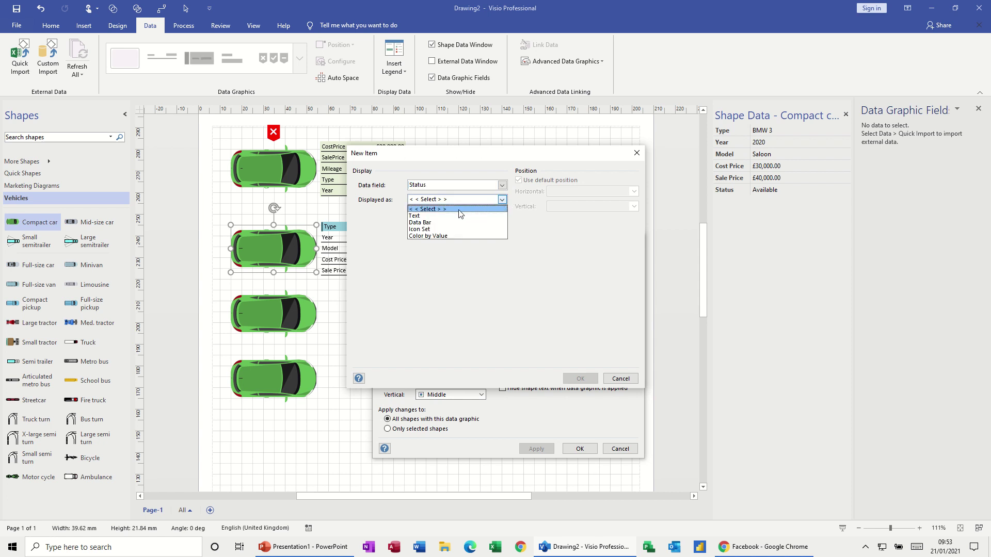
{"action": "left_click", "coordinate": [415, 229]}
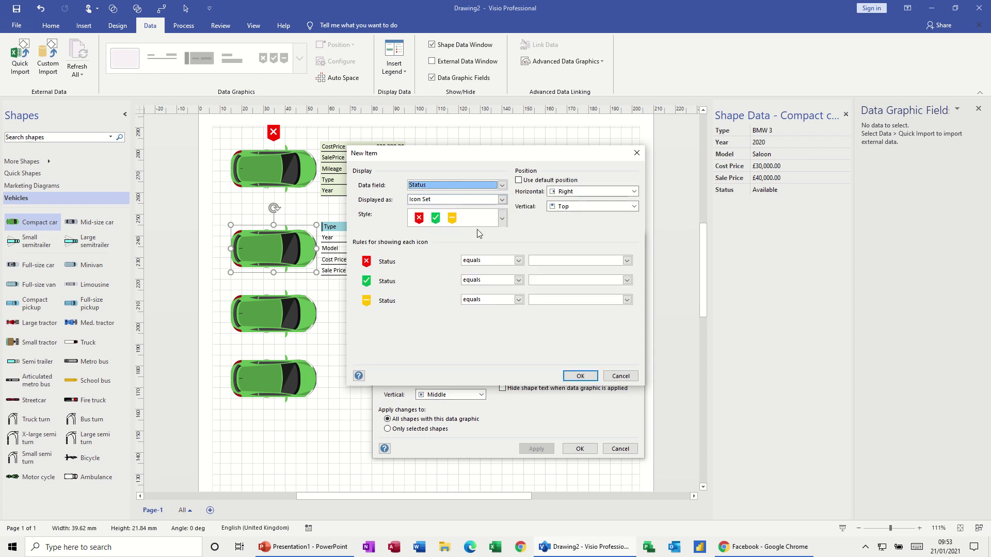
Choose the shield icon set with rule values Sold, Available and On Offer.
{"action": "left_click", "coordinate": [502, 221]}
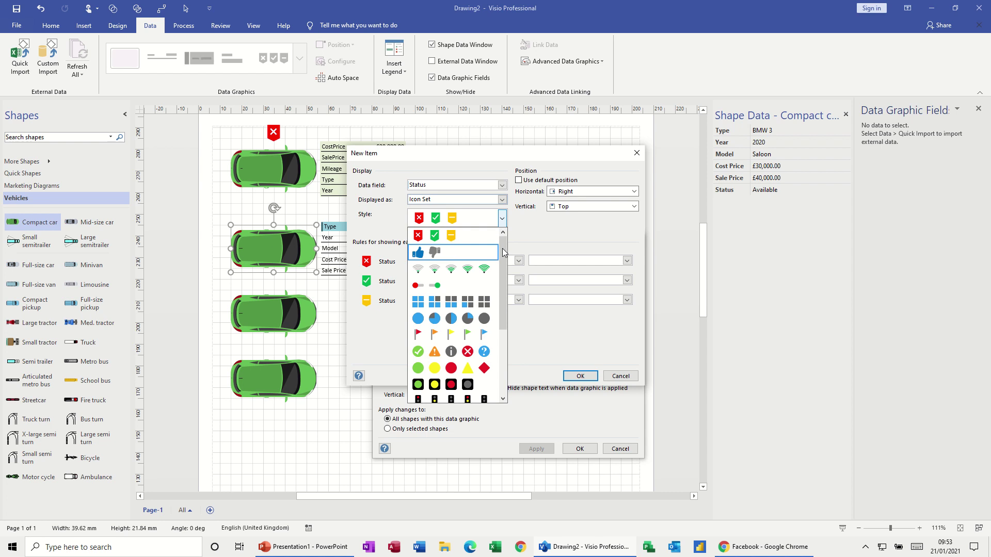
{"action": "left_click_drag", "start_coordinate": [503, 249], "coordinate": [508, 279]}
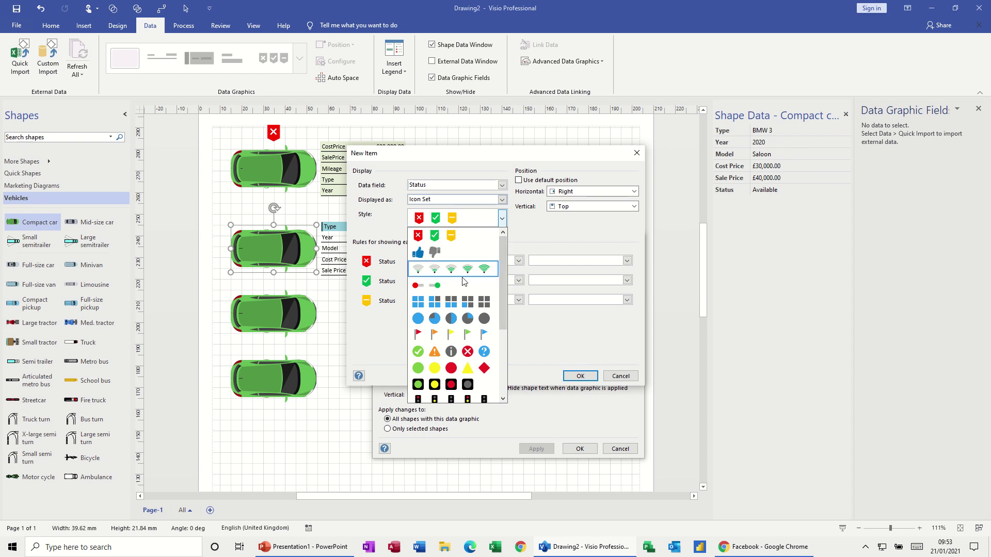
{"action": "left_click", "coordinate": [447, 236]}
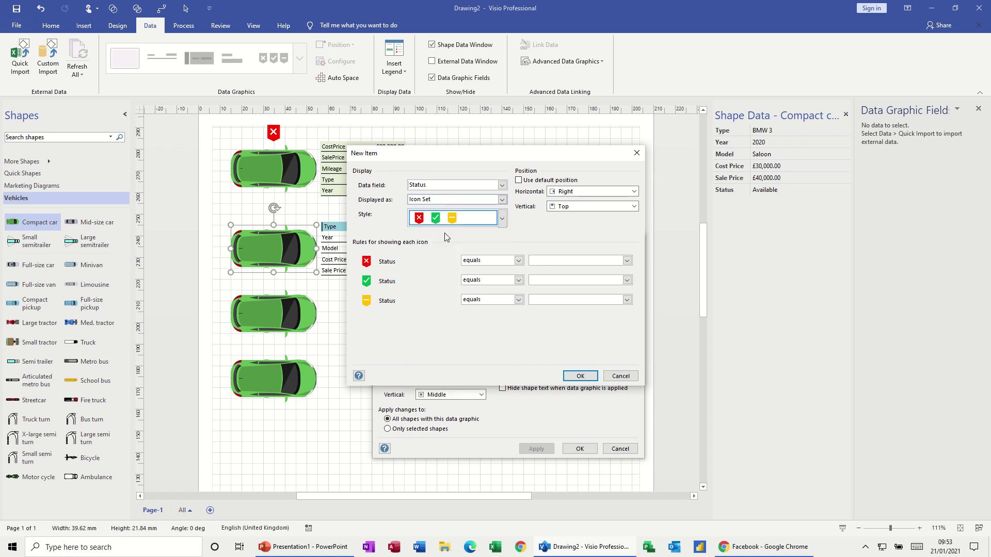
{"action": "left_click", "coordinate": [535, 262]}
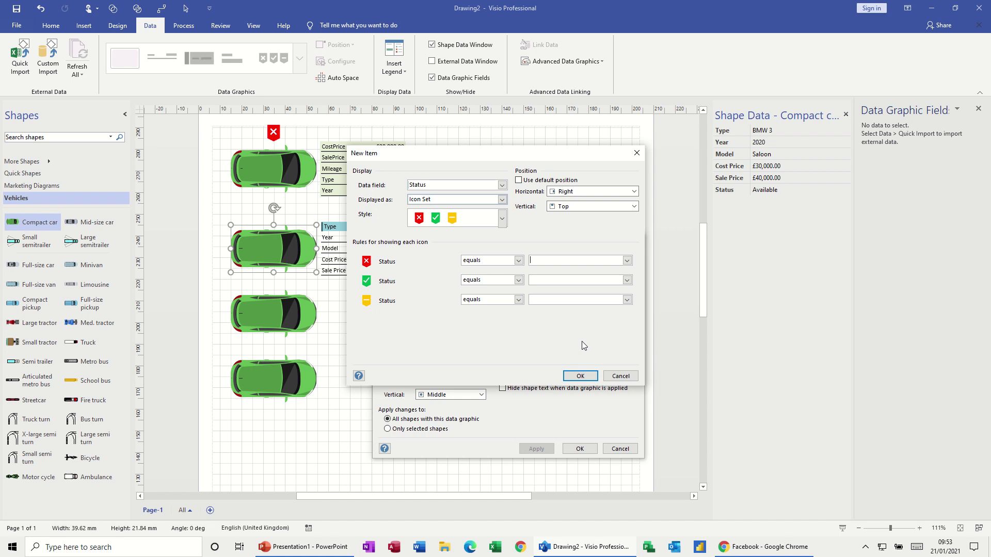
{"action": "type", "text": "Sol"}
{"action": "type", "text": "d"}
{"action": "type", "text": "Available"}
{"action": "left_click", "coordinate": [574, 300]}
{"action": "type", "text": "On Offer"}
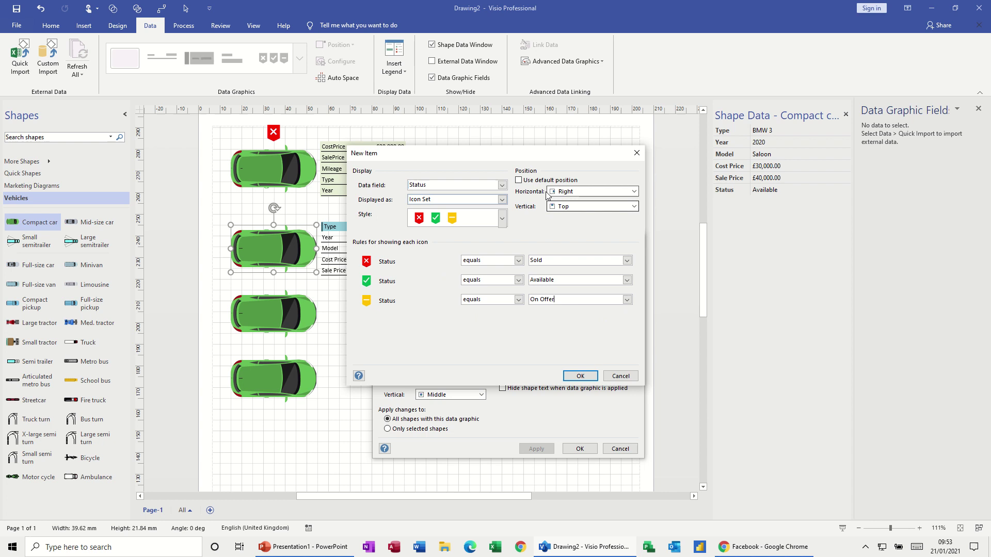
Position the status icon Center / Above Shape and apply the updated data graphic.
{"action": "left_click_drag", "start_coordinate": [526, 161], "coordinate": [572, 245]}
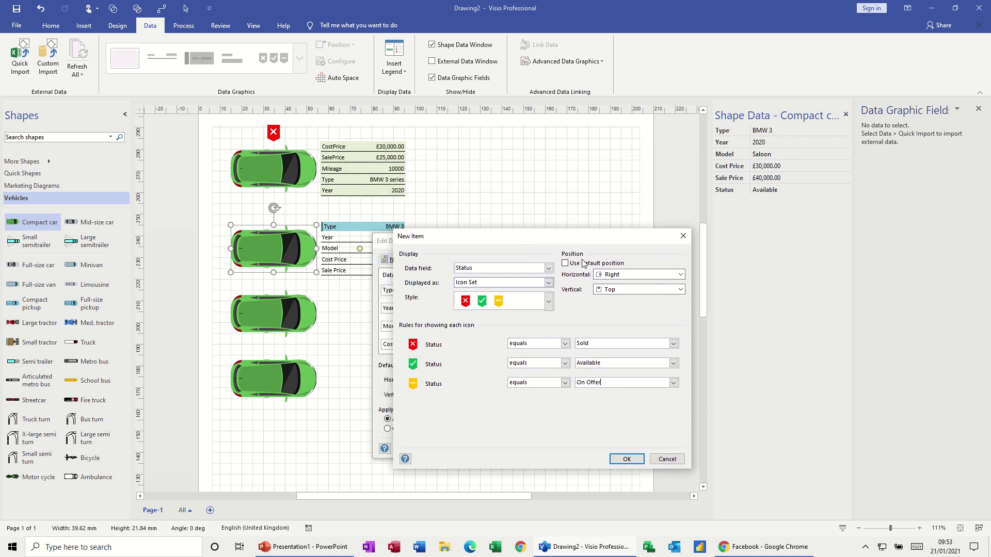
{"action": "left_click", "coordinate": [680, 290]}
{"action": "left_click_drag", "start_coordinate": [680, 315], "coordinate": [680, 304]}
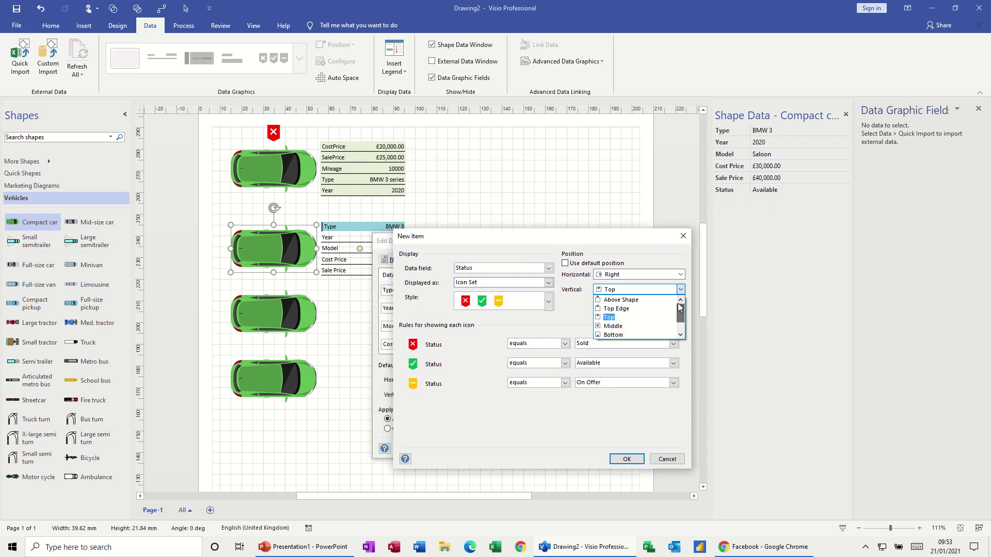
{"action": "left_click", "coordinate": [632, 300]}
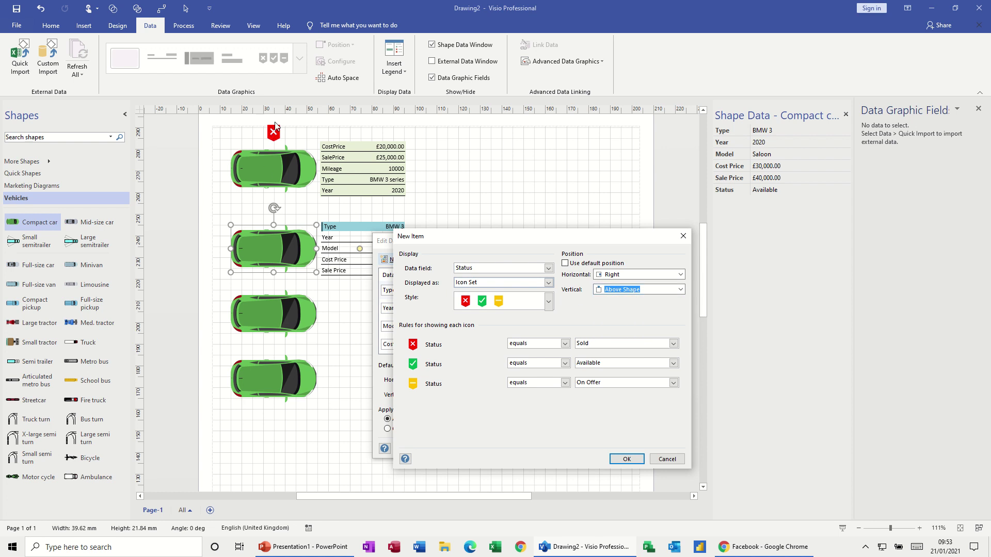
{"action": "left_click", "coordinate": [681, 274]}
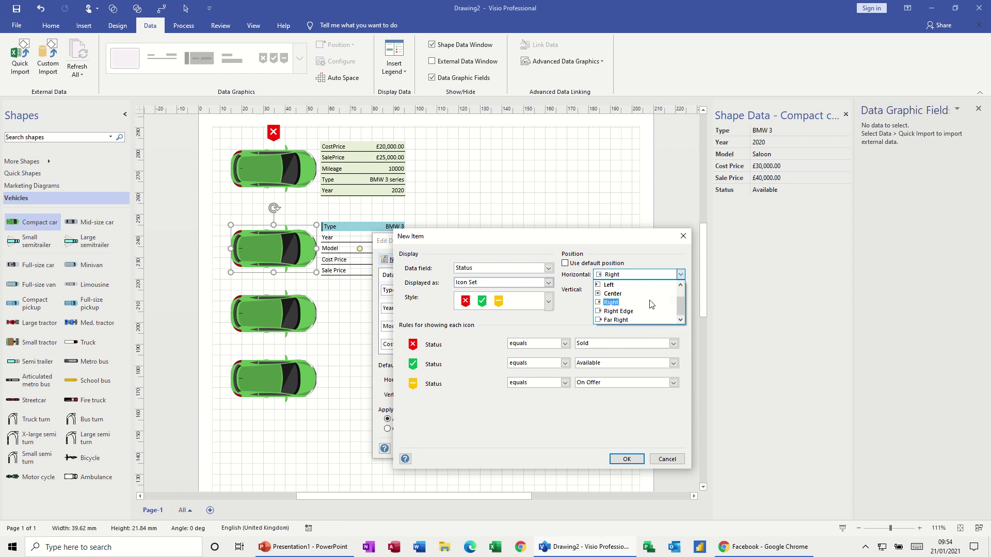
{"action": "left_click", "coordinate": [613, 294]}
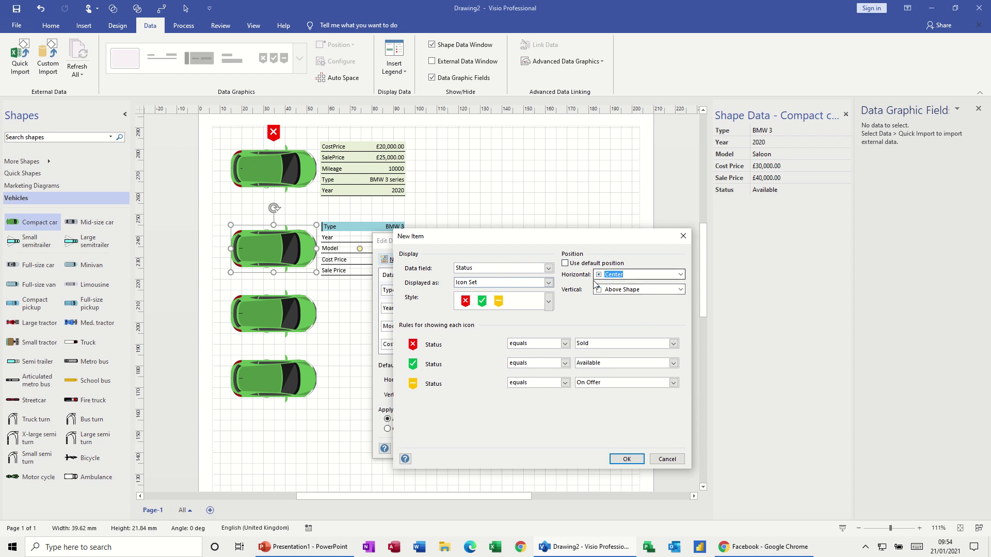
{"action": "left_click", "coordinate": [626, 459]}
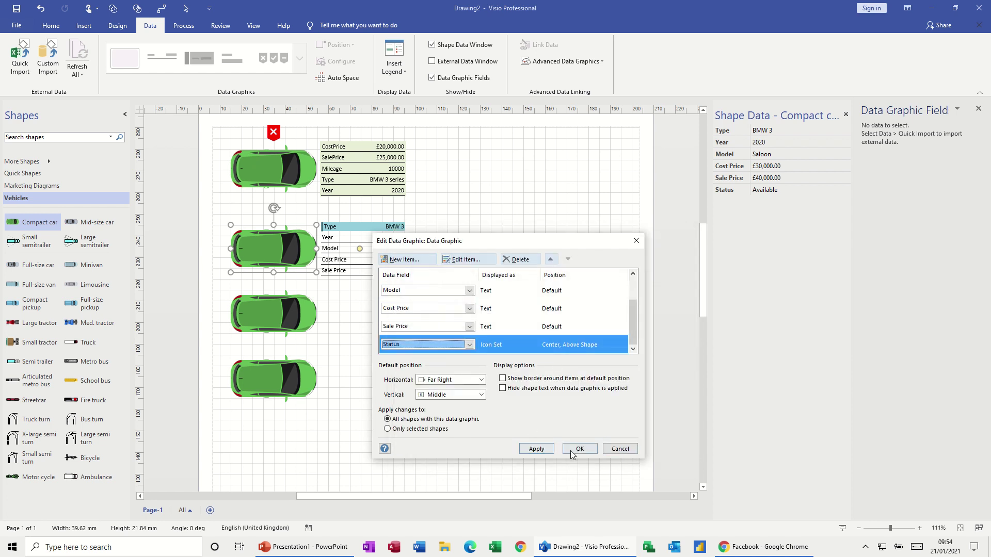
{"action": "left_click", "coordinate": [576, 450]}
Select the Audi and Mazda cars and apply the second available status data graphic to both.
{"action": "left_click", "coordinate": [356, 310]}
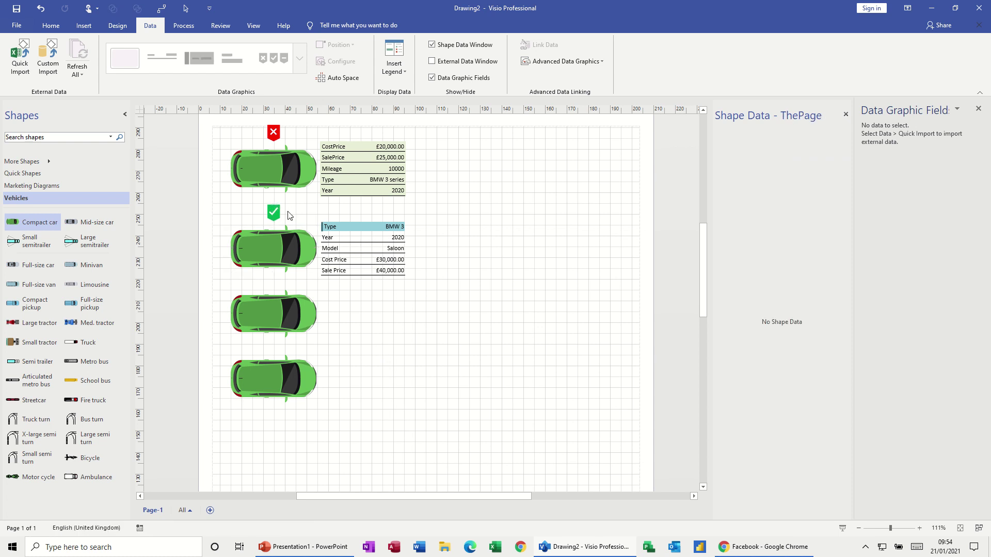
{"action": "left_click", "coordinate": [364, 249]}
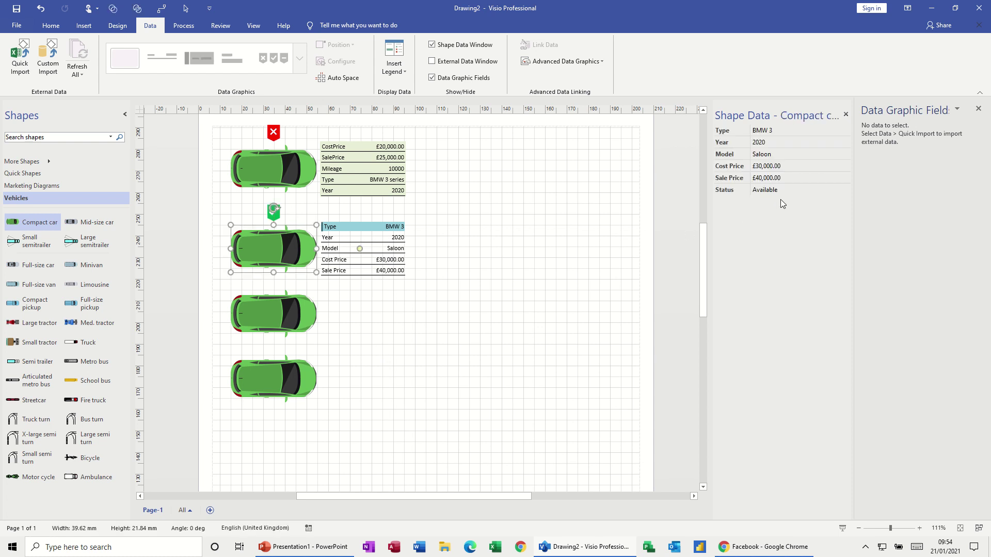
{"action": "left_click", "coordinate": [278, 318]}
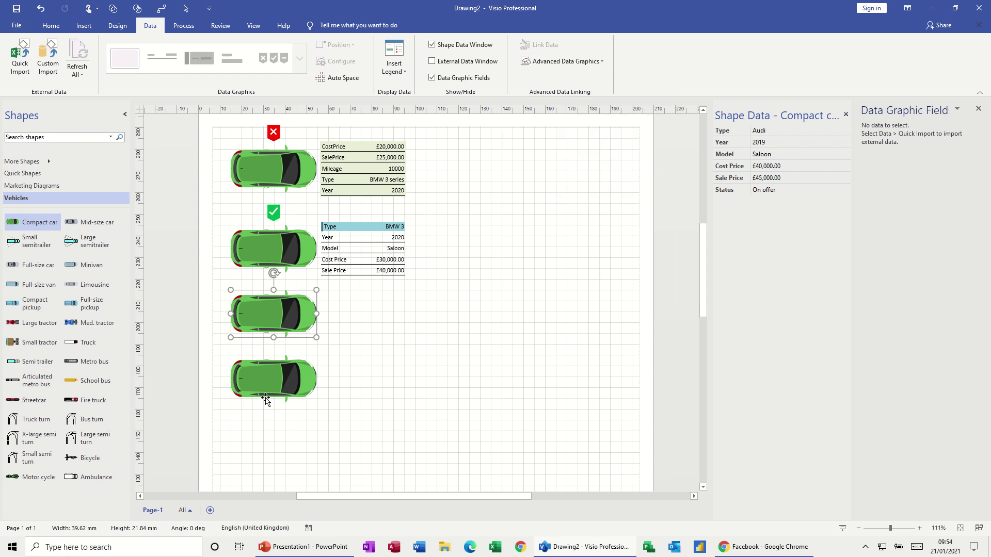
{"action": "left_click", "coordinate": [263, 381], "text": "shift"}
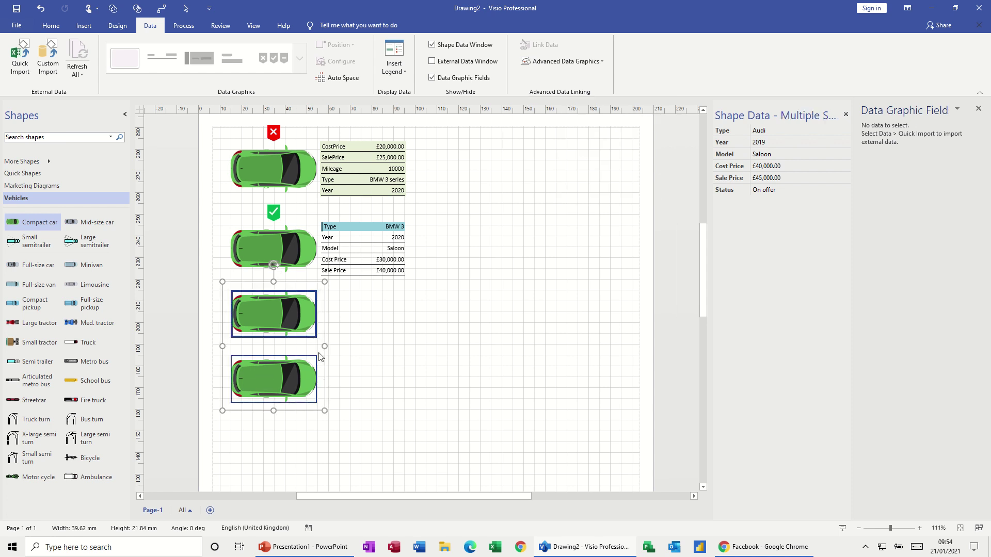
{"action": "left_click", "coordinate": [561, 63]}
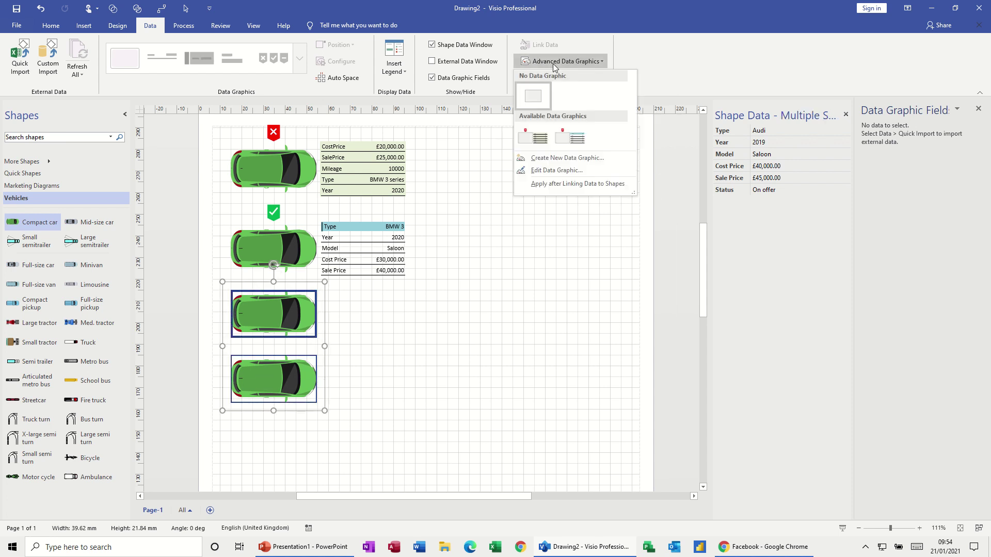
{"action": "left_click", "coordinate": [577, 140]}
{"action": "left_click", "coordinate": [470, 345]}
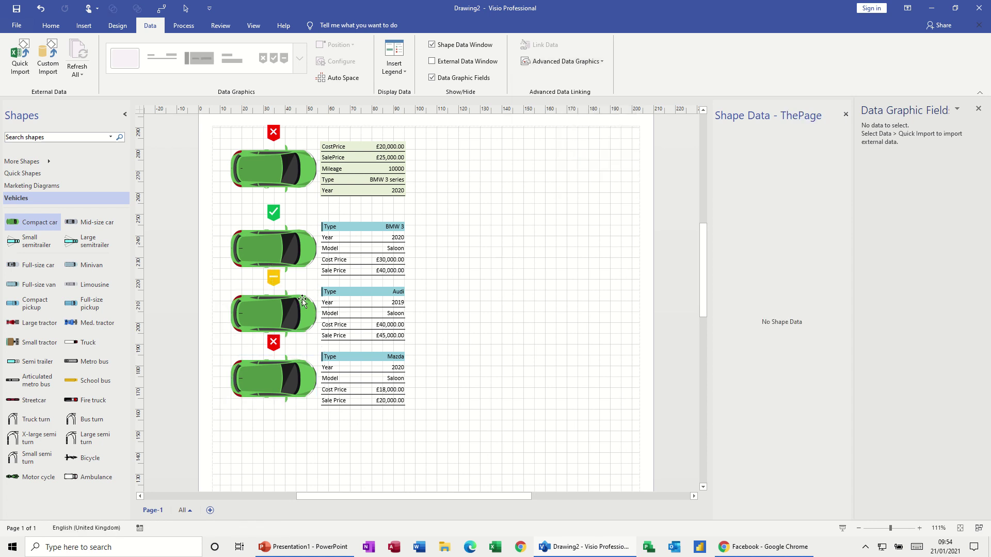